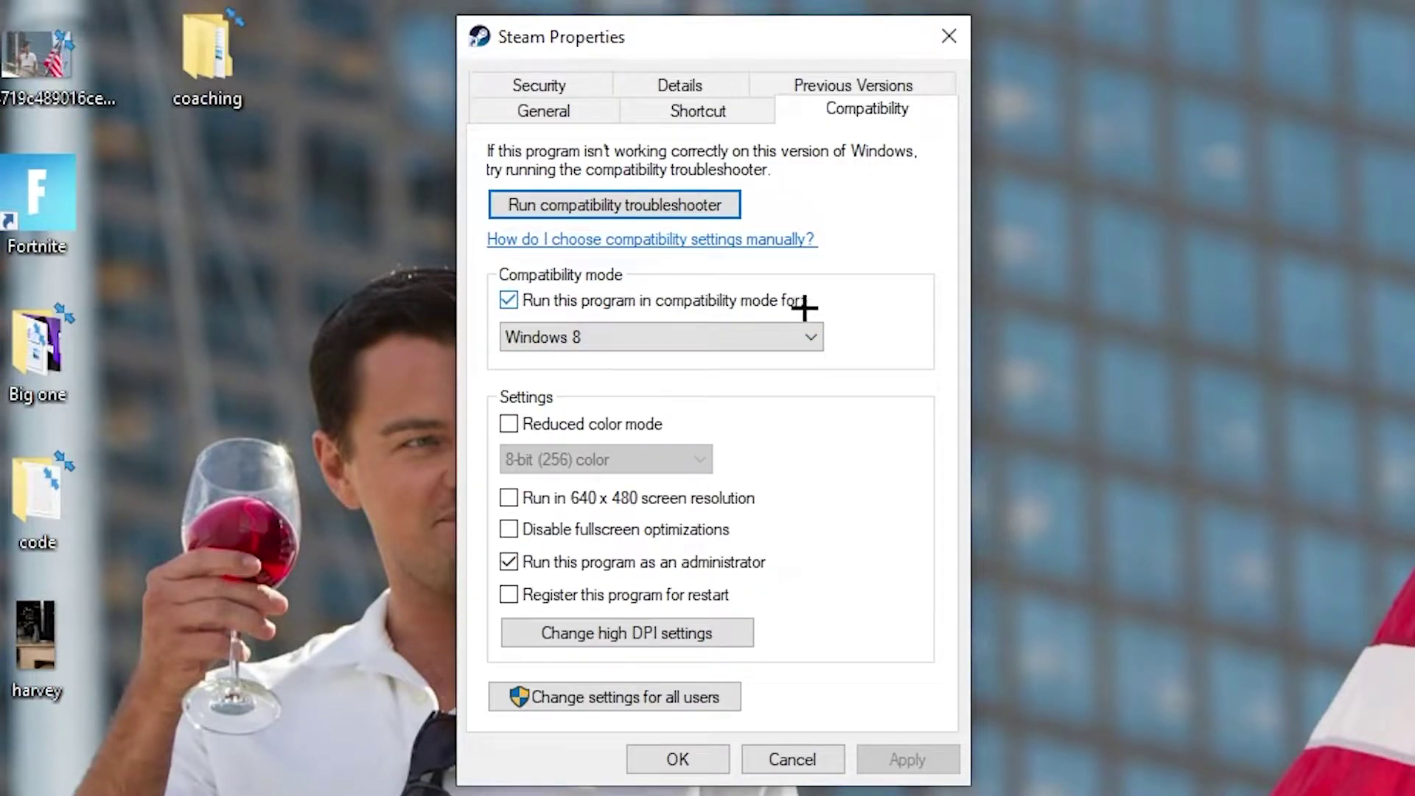
Apply Steam's compatibility settings with Windows 8 compatibility mode and running as an administrator enabled
{"action": "left_click", "coordinate": [792, 328]}
{"action": "left_click", "coordinate": [858, 313]}
{"action": "left_click", "coordinate": [686, 754]}
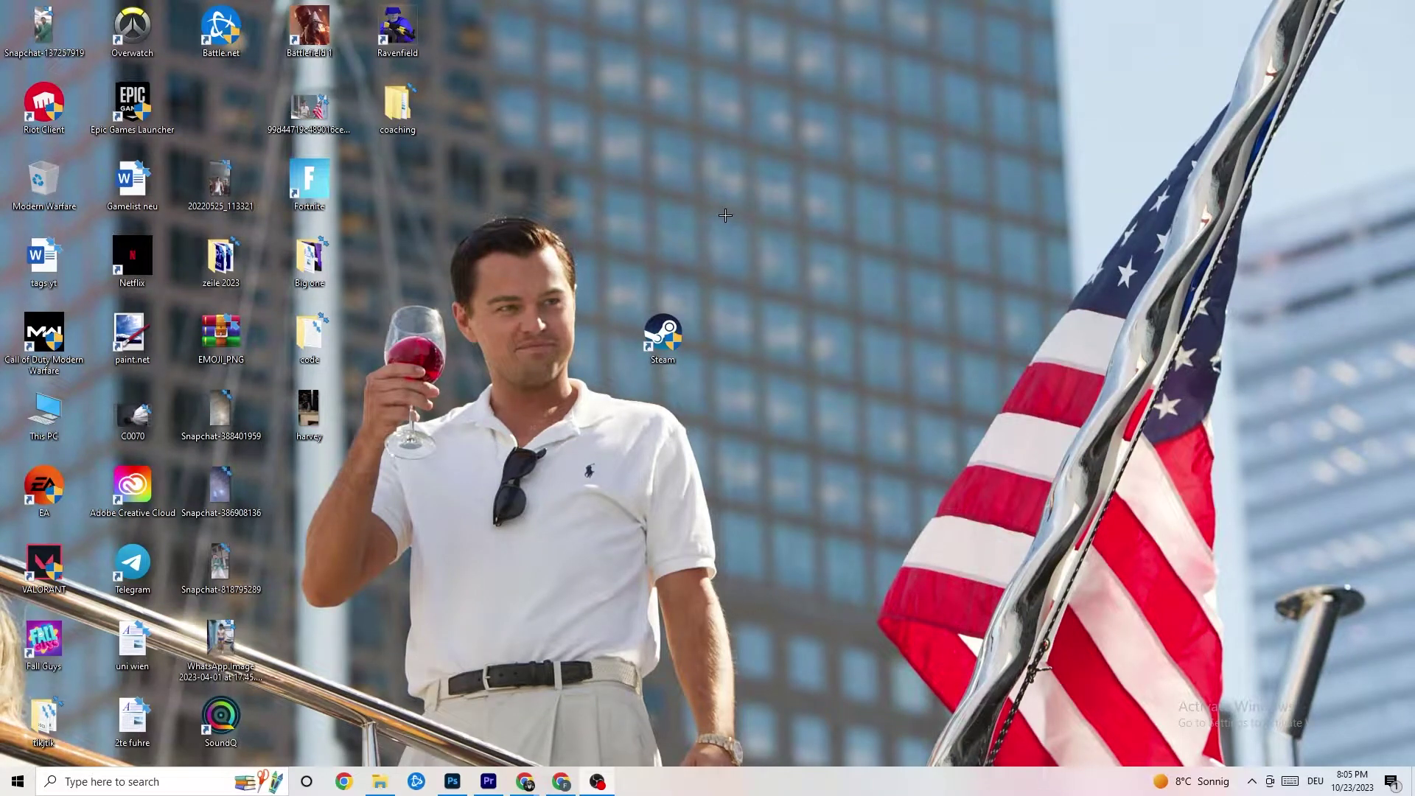
{"action": "left_click_drag", "start_coordinate": [680, 337], "coordinate": [677, 264]}
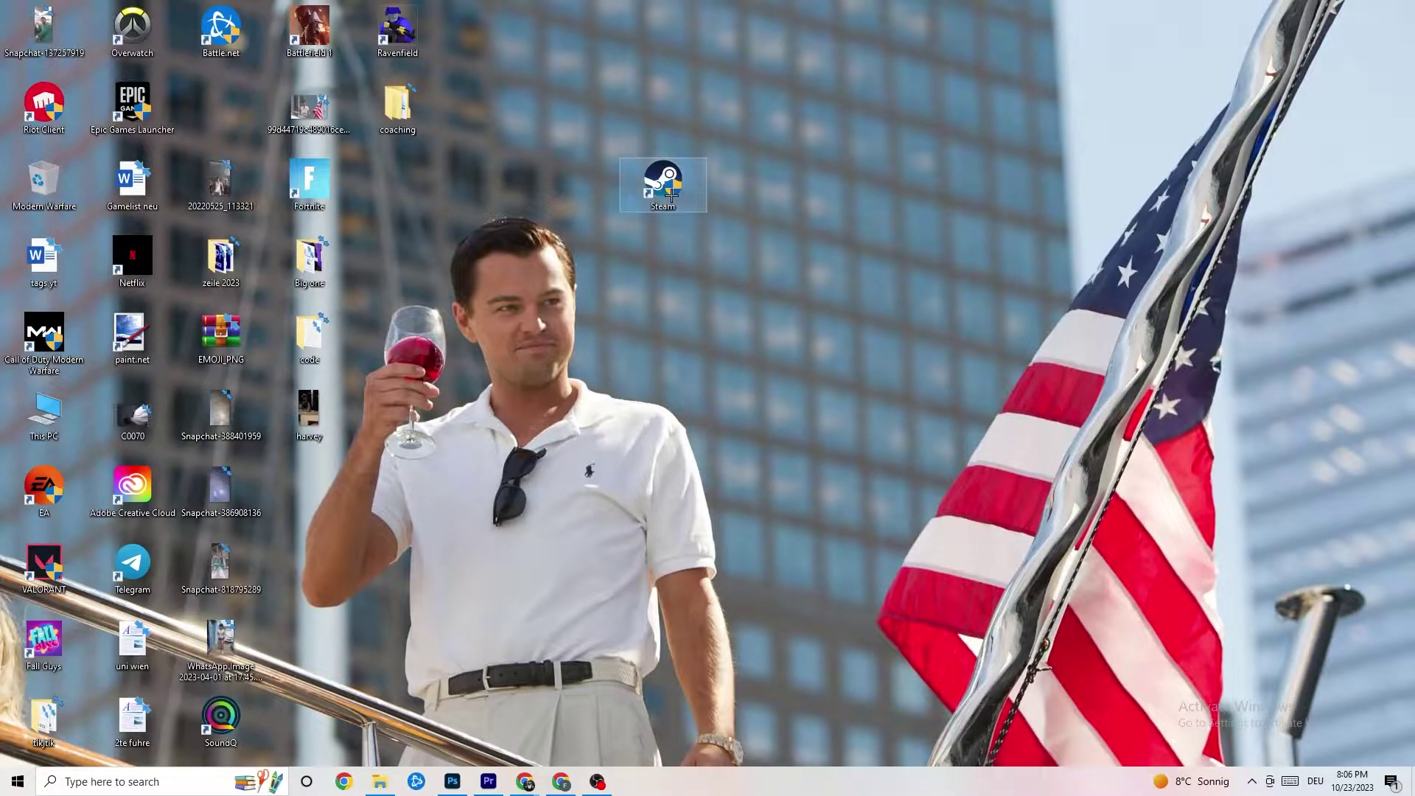
{"action": "left_click_drag", "start_coordinate": [672, 196], "coordinate": [599, 256]}
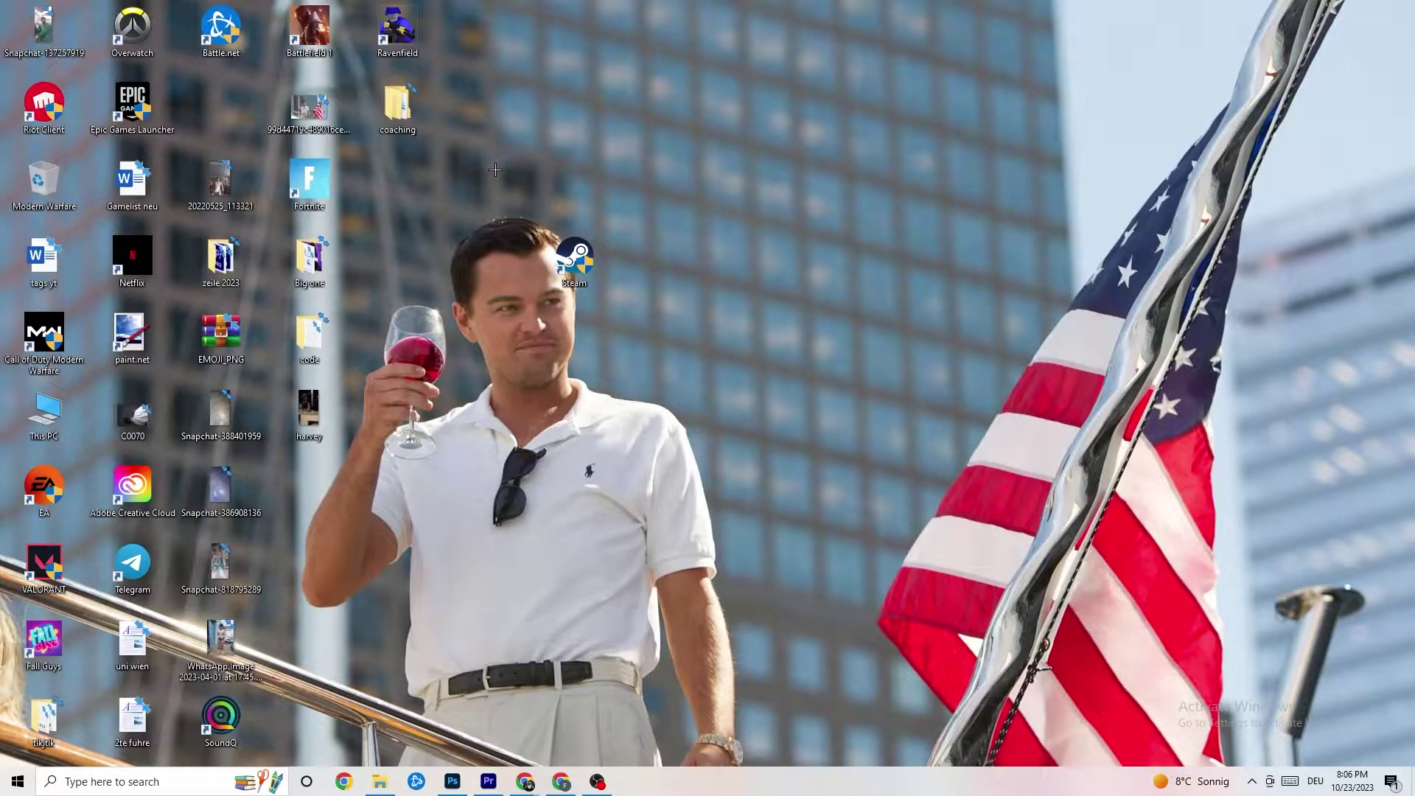
{"action": "left_click_drag", "start_coordinate": [573, 258], "coordinate": [663, 258]}
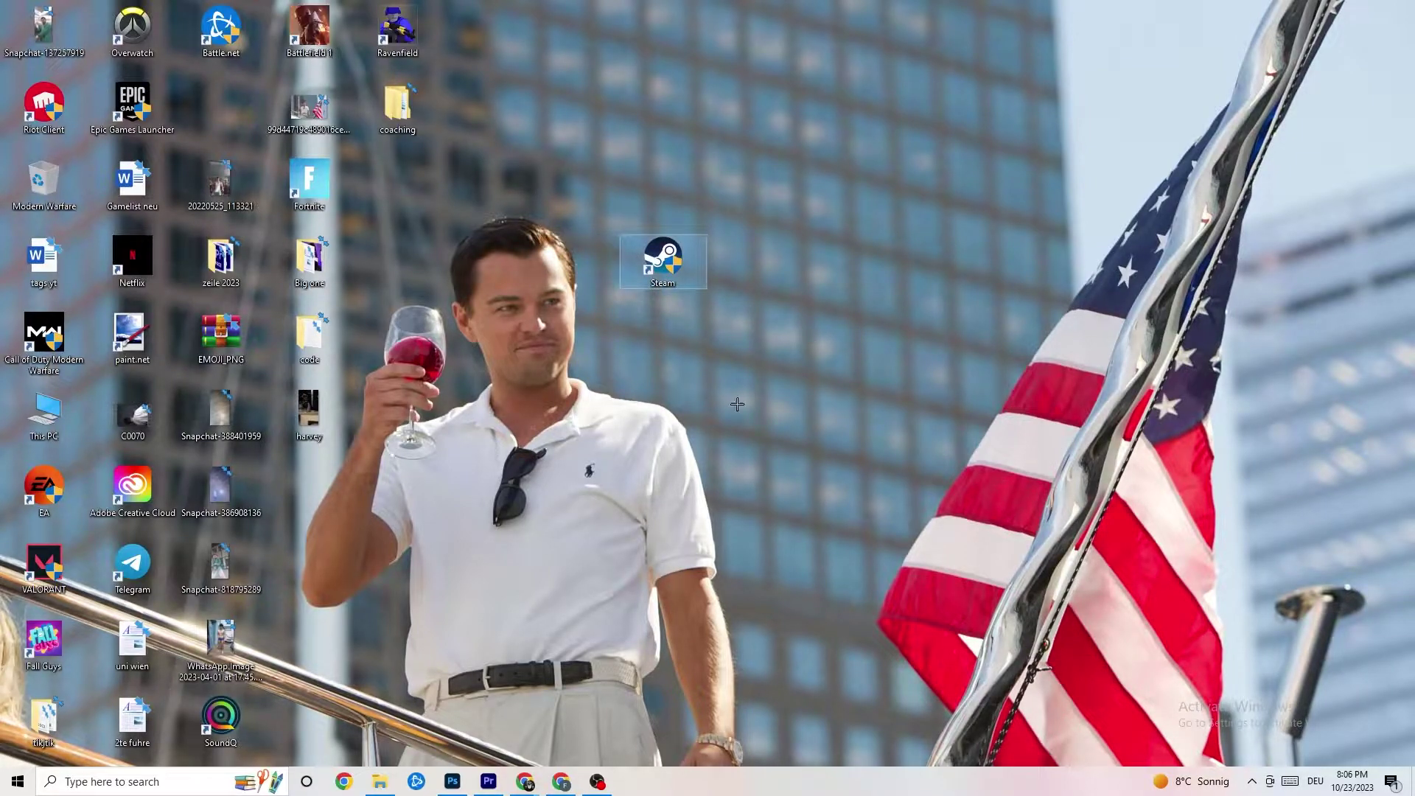
Check the compatibility settings in the Steam shortcut's properties and close them without changes
{"action": "right_click", "coordinate": [665, 277]}
{"action": "left_click", "coordinate": [734, 666]}
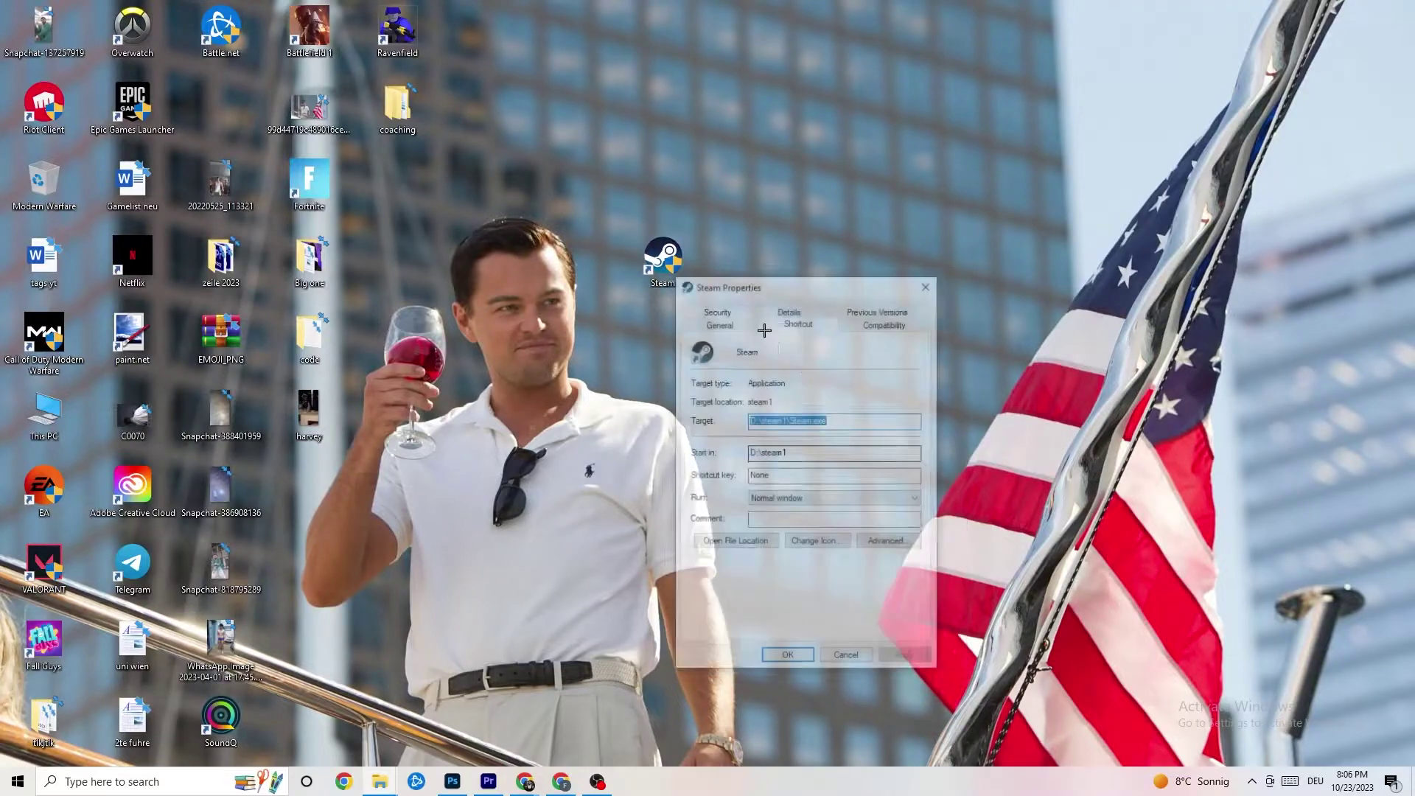
{"action": "left_click", "coordinate": [887, 321]}
{"action": "left_click", "coordinate": [929, 284]}
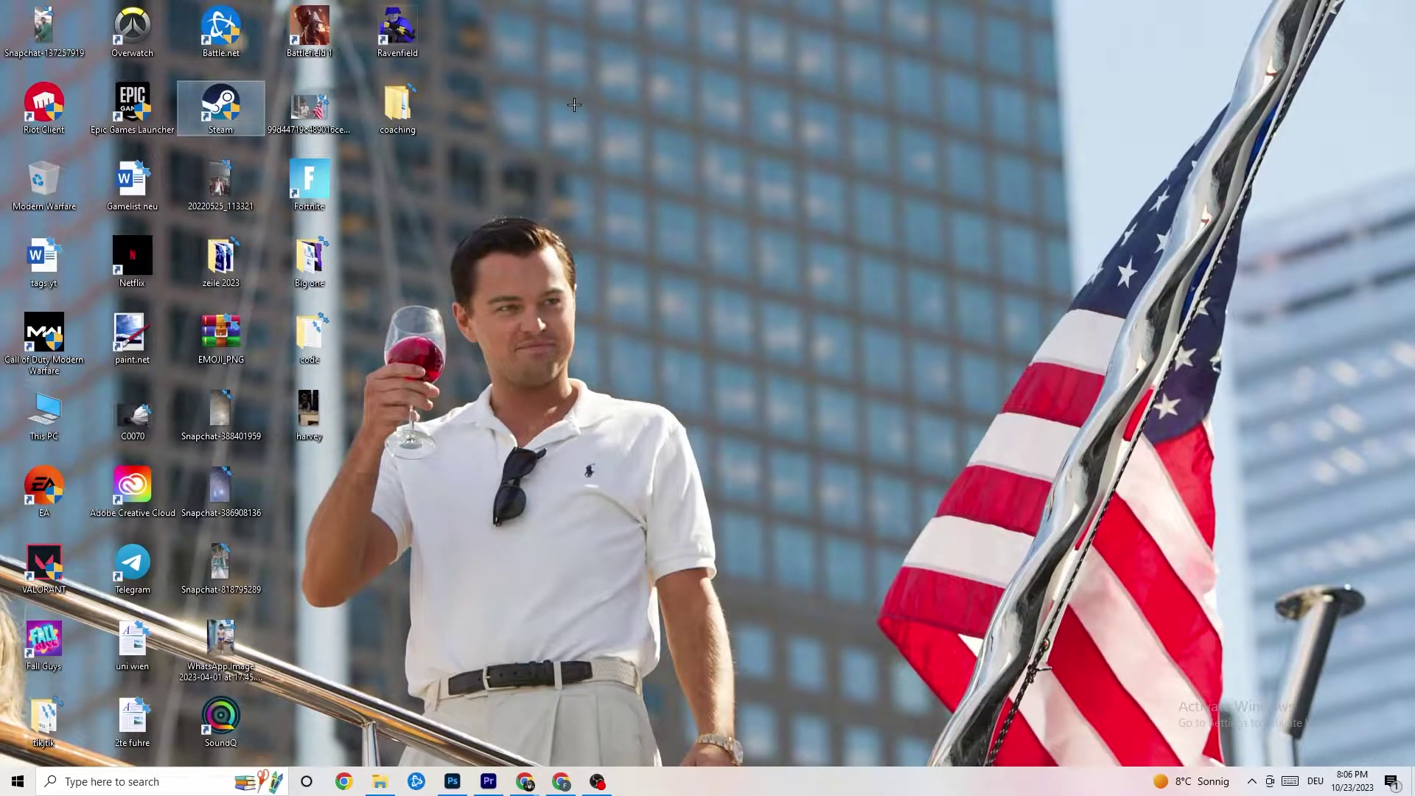
{"action": "left_click", "coordinate": [635, 130]}
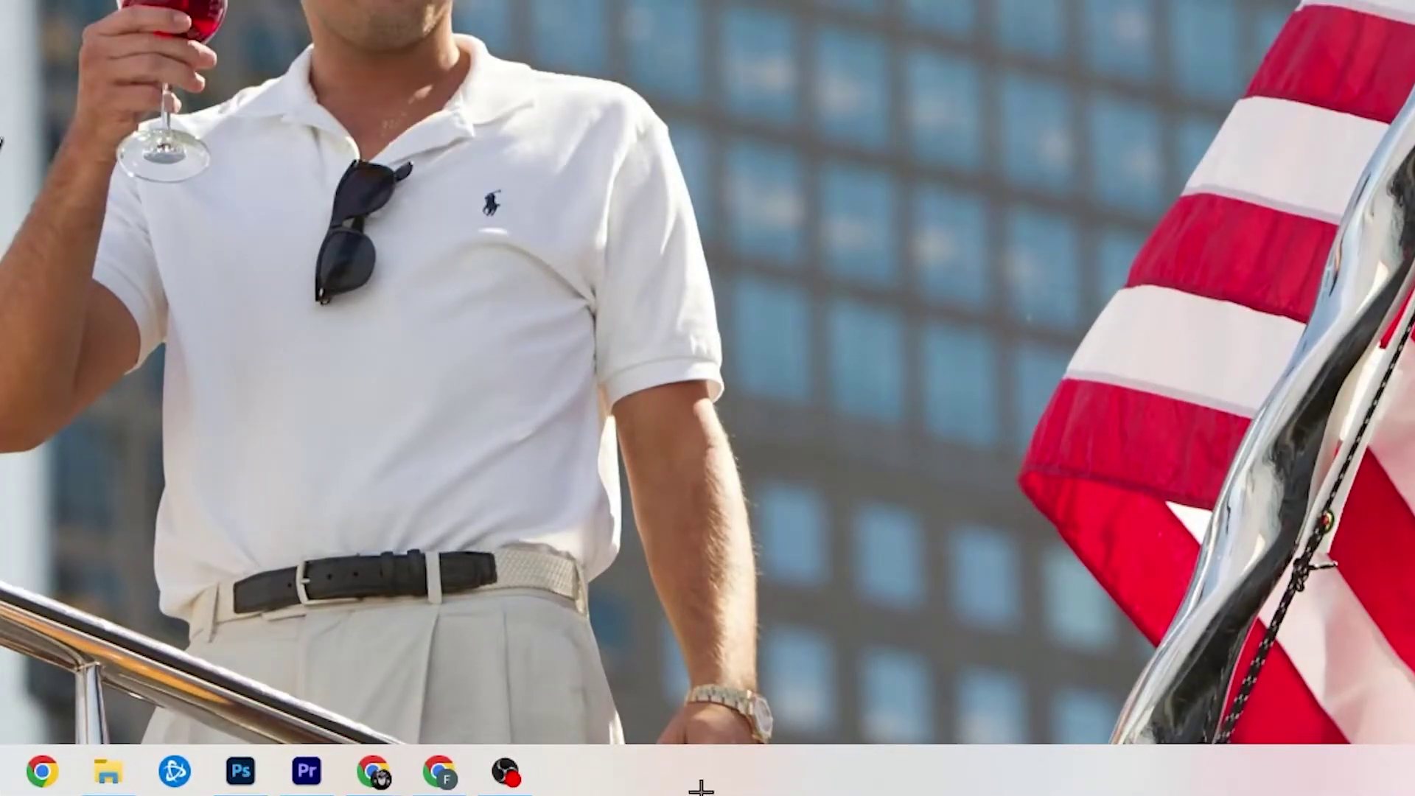
Open Task Manager and maximize its window
{"action": "right_click", "coordinate": [606, 781]}
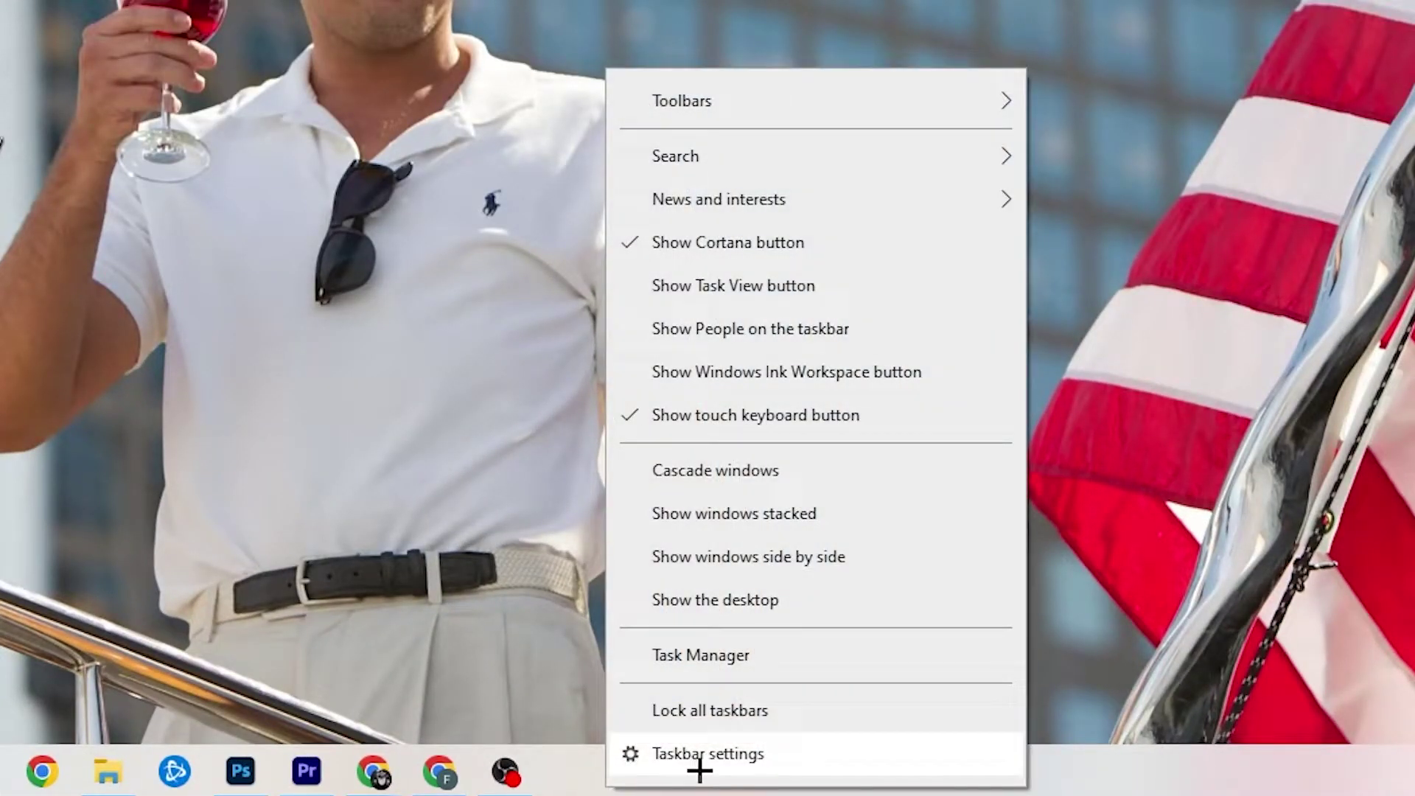
{"action": "left_click", "coordinate": [735, 663]}
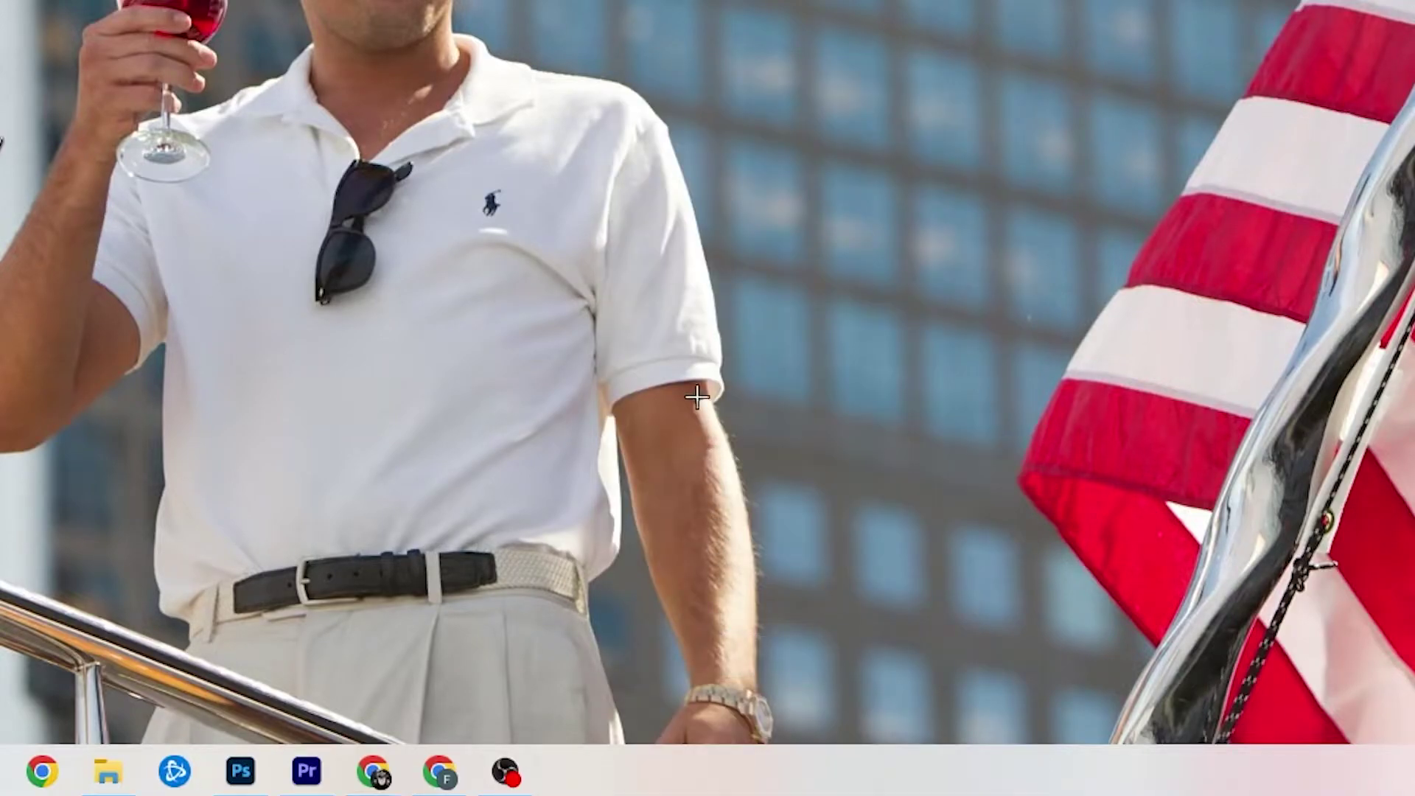
{"action": "key", "text": "super+Up"}
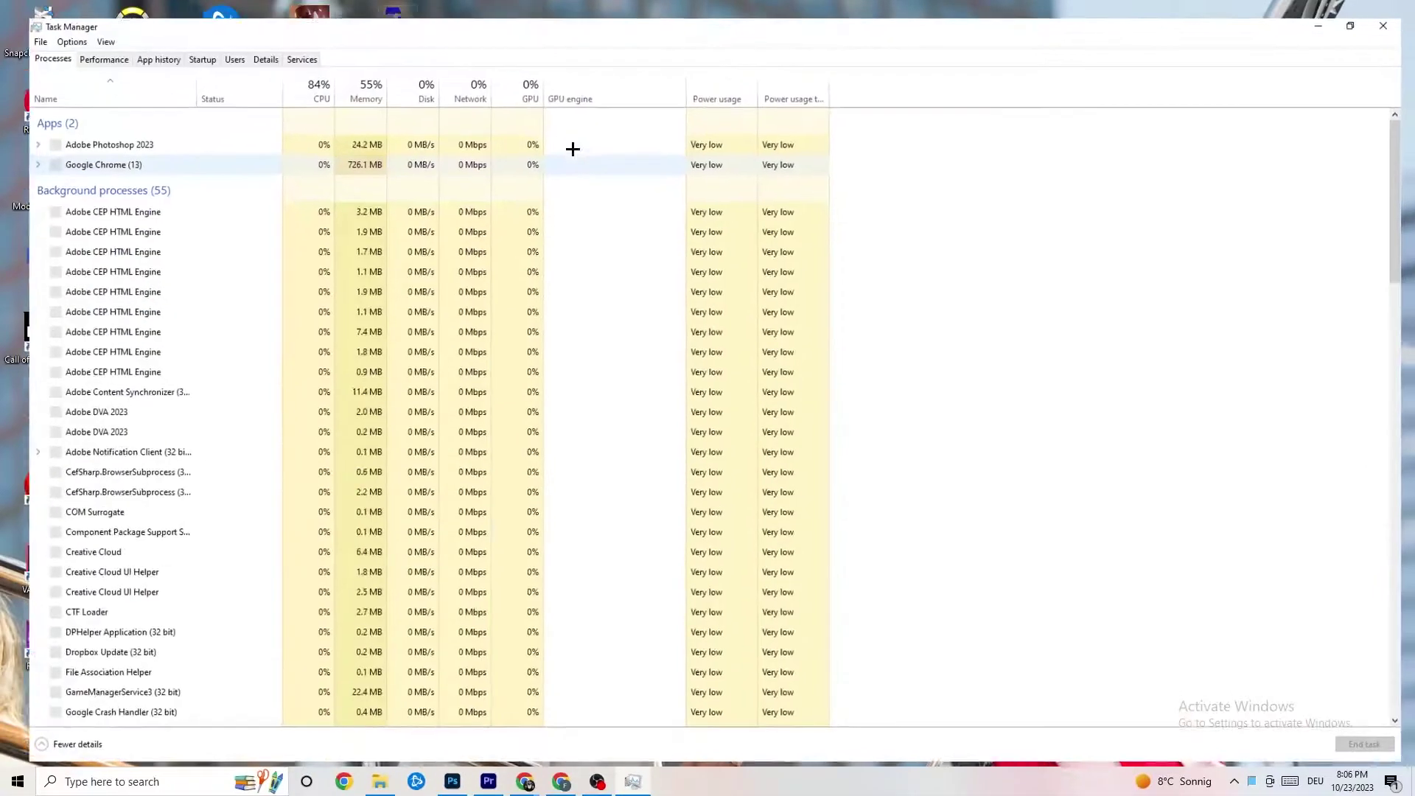
{"action": "left_click_drag", "start_coordinate": [594, 19], "coordinate": [610, 65]}
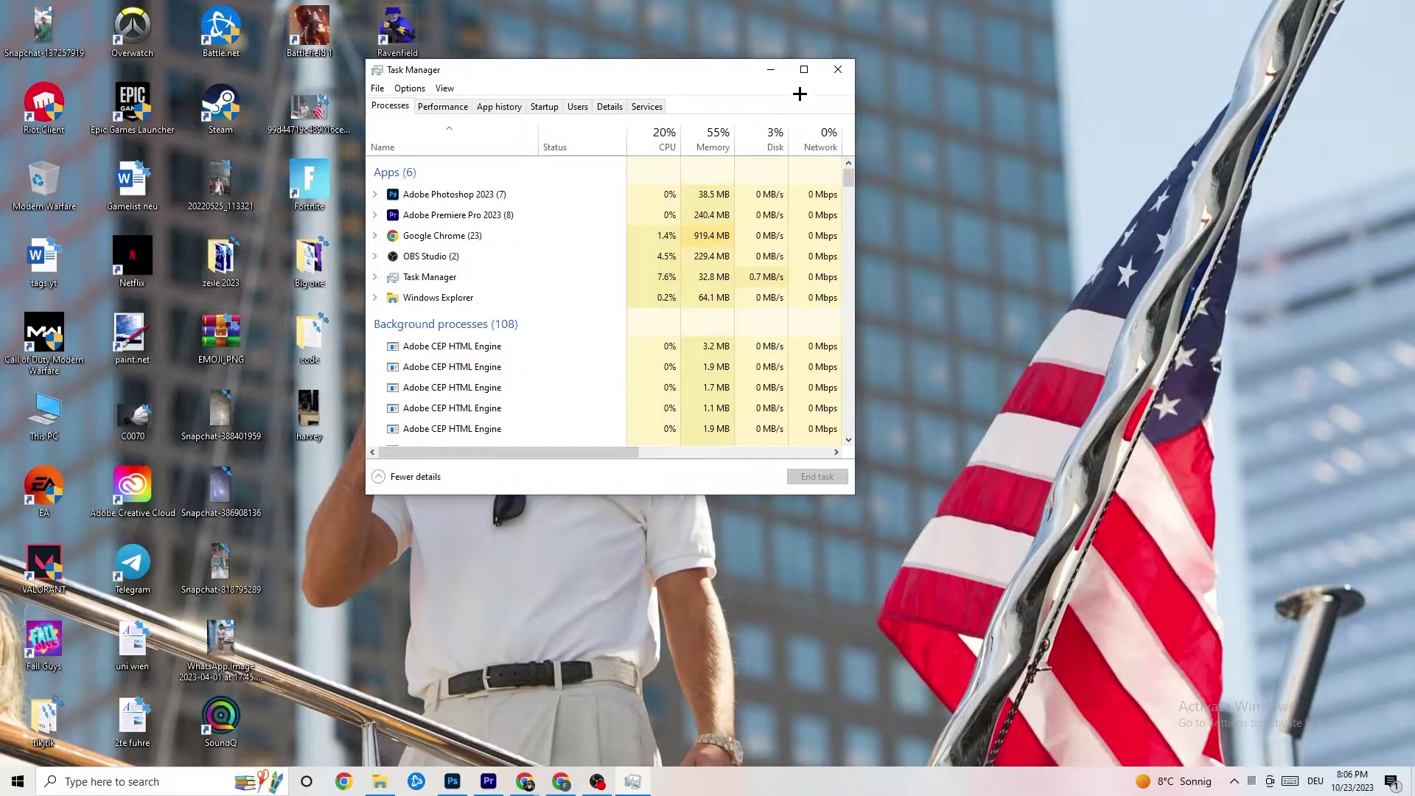
{"action": "left_click", "coordinate": [805, 70]}
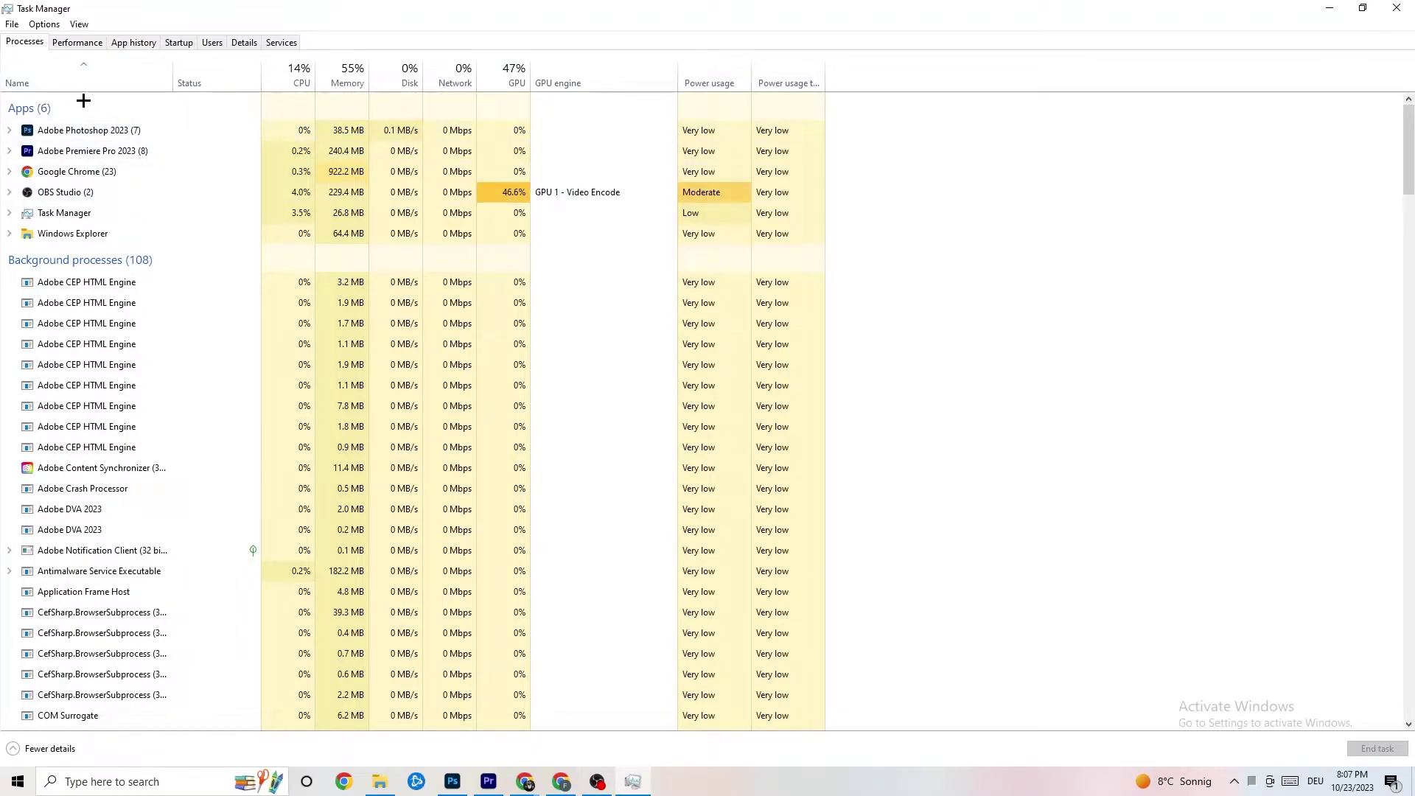
Look through the running processes and end the Adobe Photoshop 2023 task
{"action": "scroll", "coordinate": [187, 411], "scroll_direction": "down", "scroll_amount": 8}
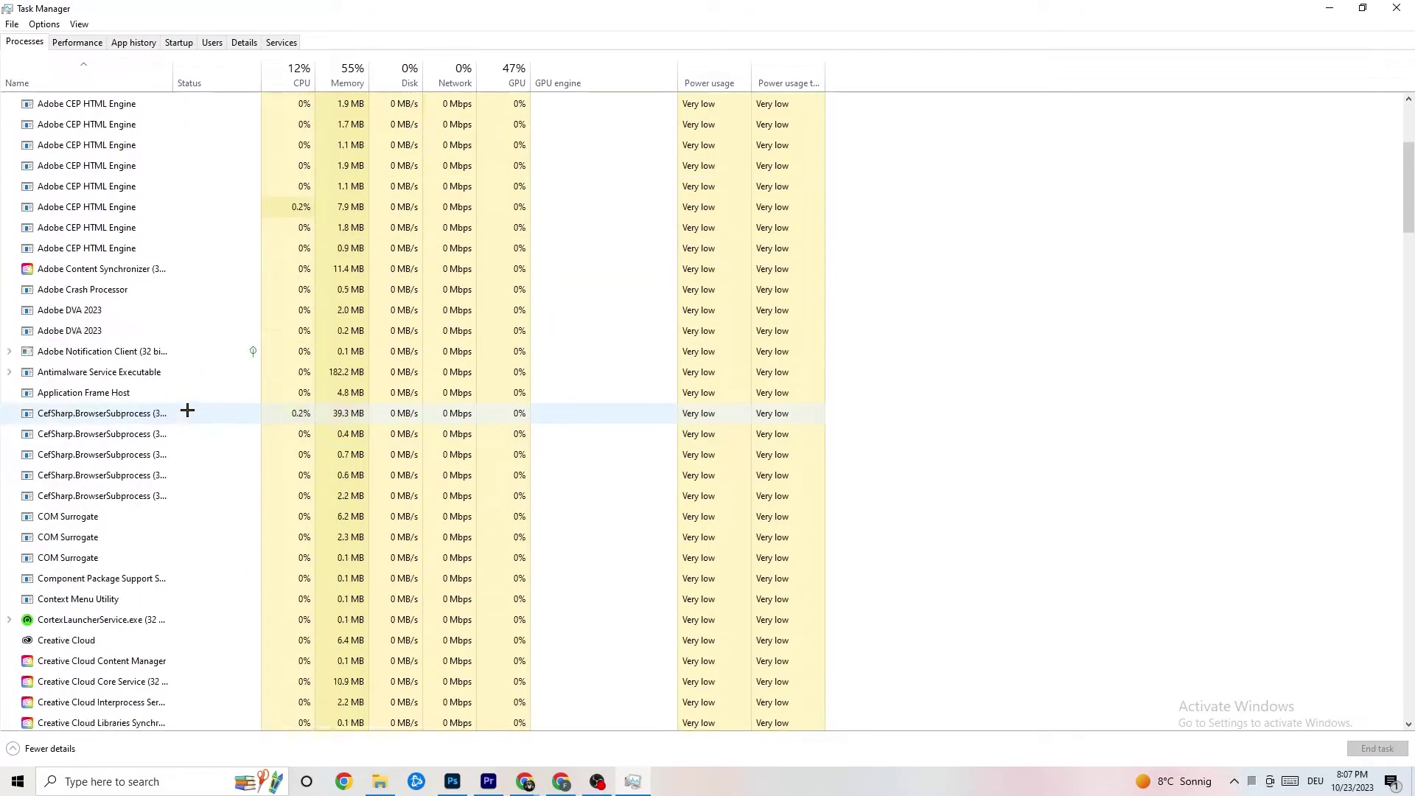
{"action": "scroll", "coordinate": [339, 367], "scroll_direction": "down", "scroll_amount": 10}
{"action": "scroll", "coordinate": [390, 362], "scroll_direction": "up", "scroll_amount": 4}
{"action": "scroll", "coordinate": [389, 362], "scroll_direction": "up", "scroll_amount": 12}
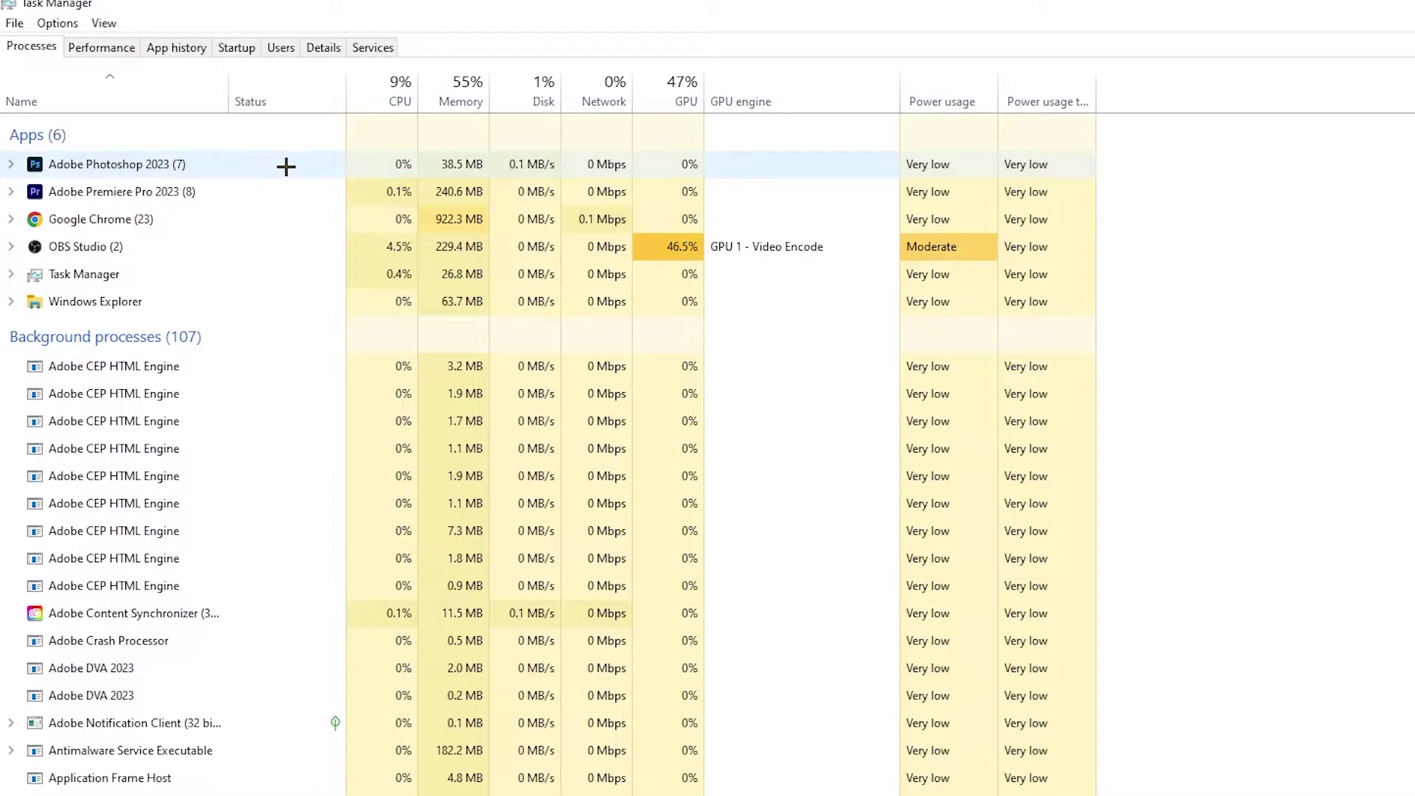
{"action": "right_click", "coordinate": [481, 164]}
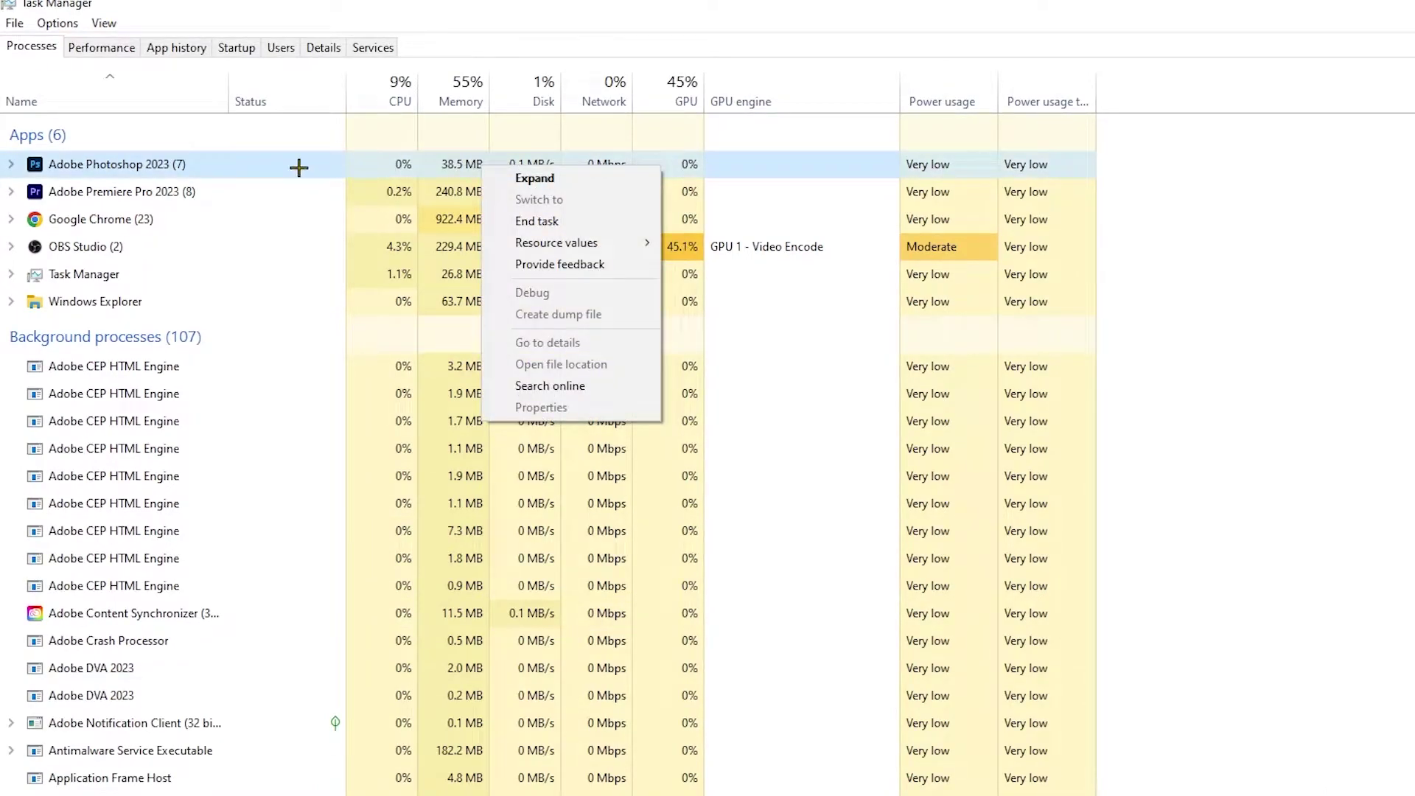
{"action": "right_click", "coordinate": [258, 171]}
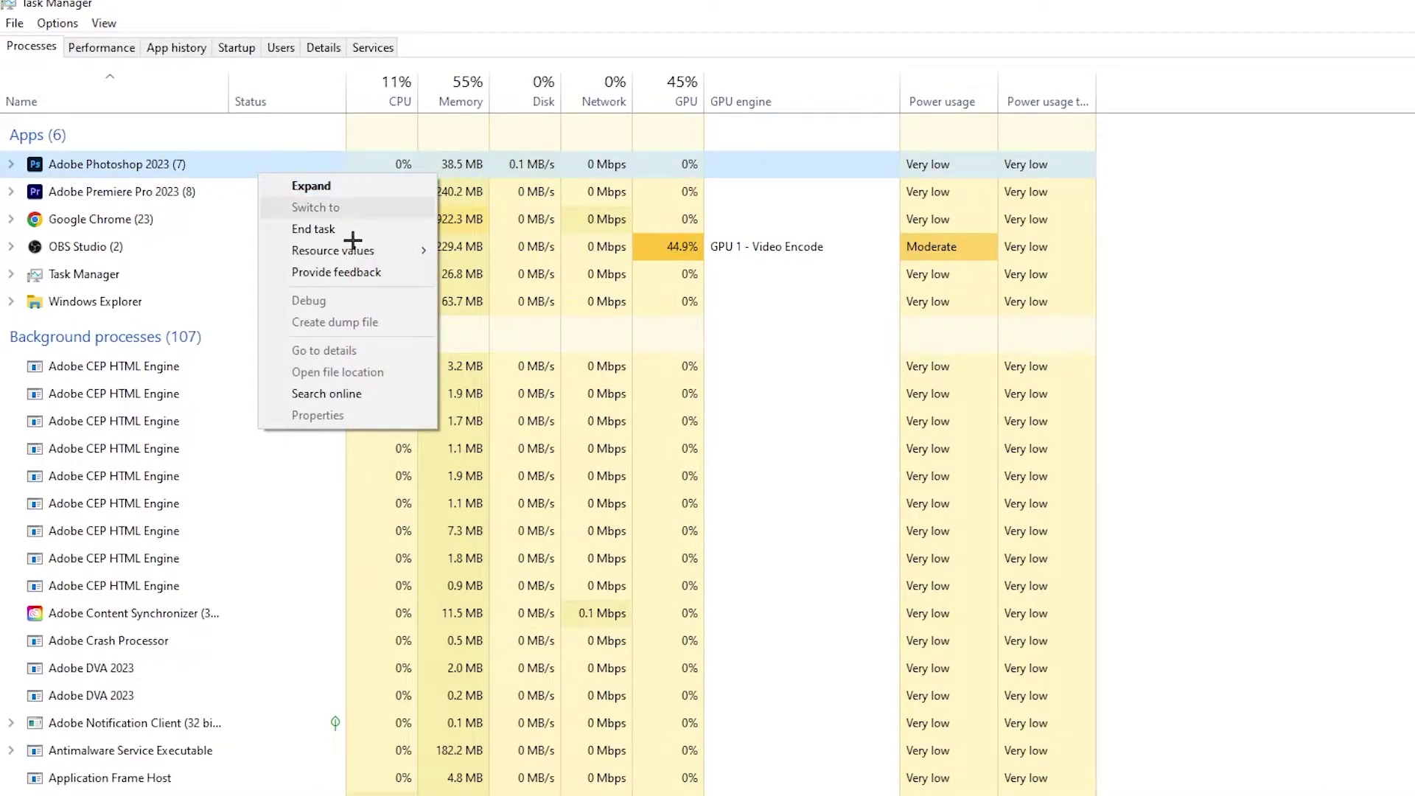
{"action": "left_click", "coordinate": [371, 226]}
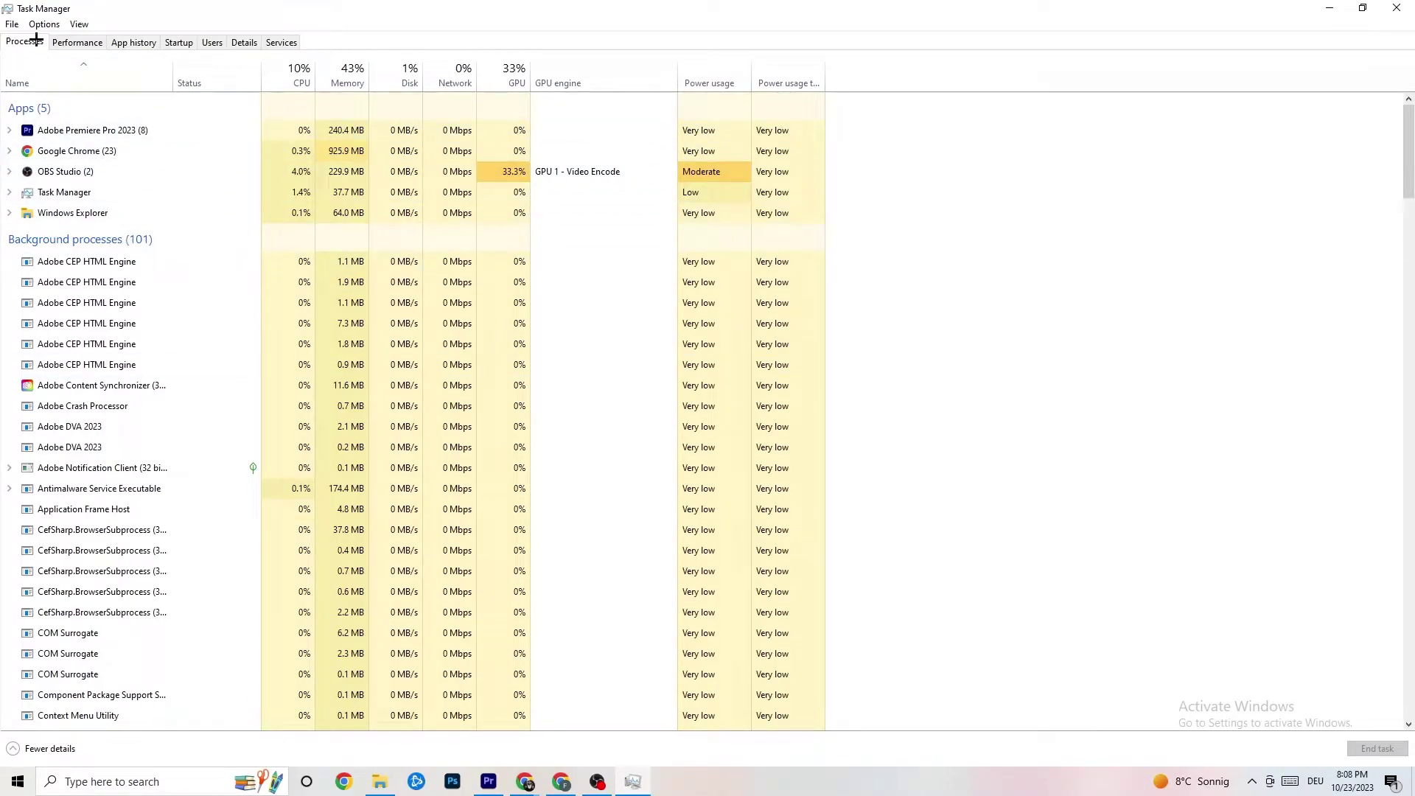
View the priority options of the Adobe Premiere Pro process in the process details without choosing one
{"action": "left_click", "coordinate": [244, 42]}
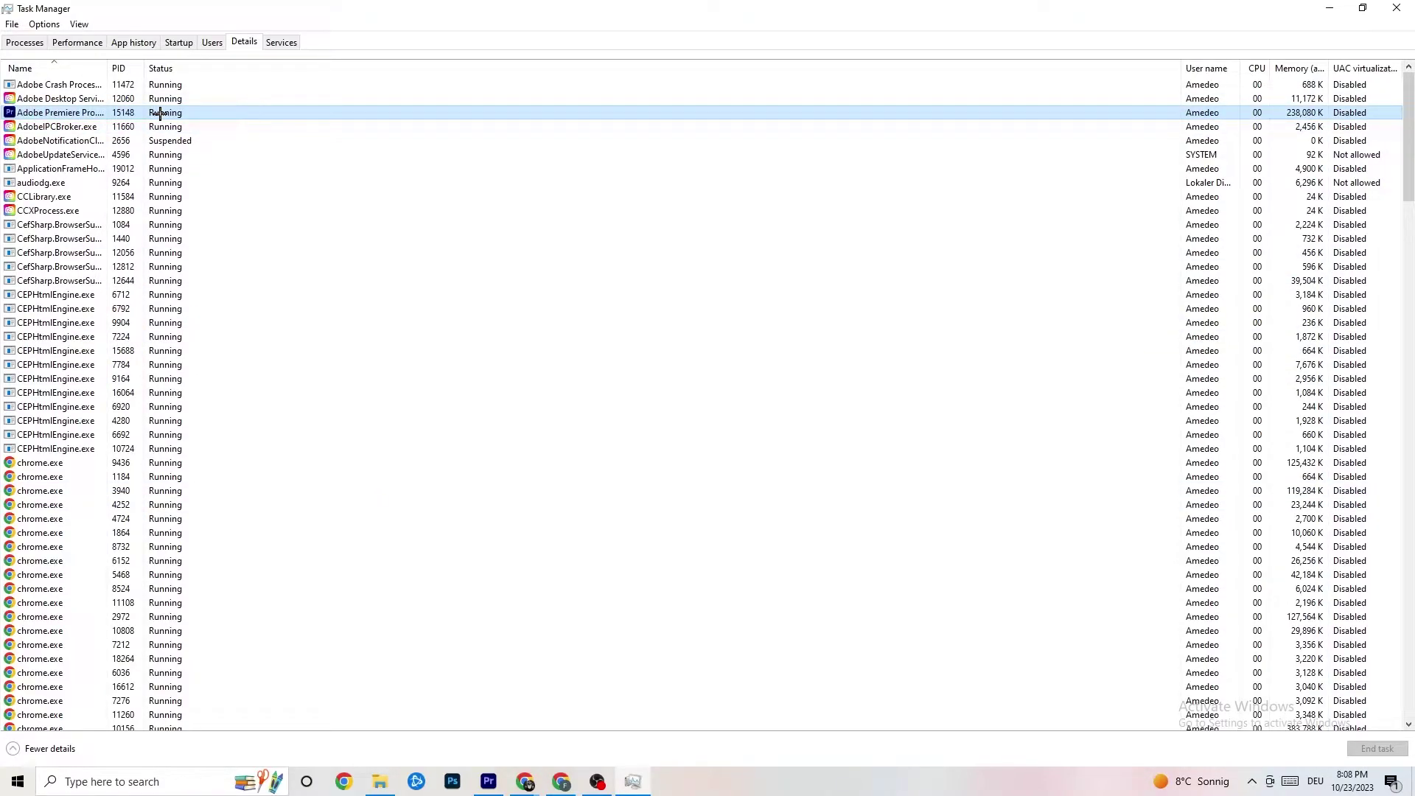
{"action": "right_click", "coordinate": [160, 113]}
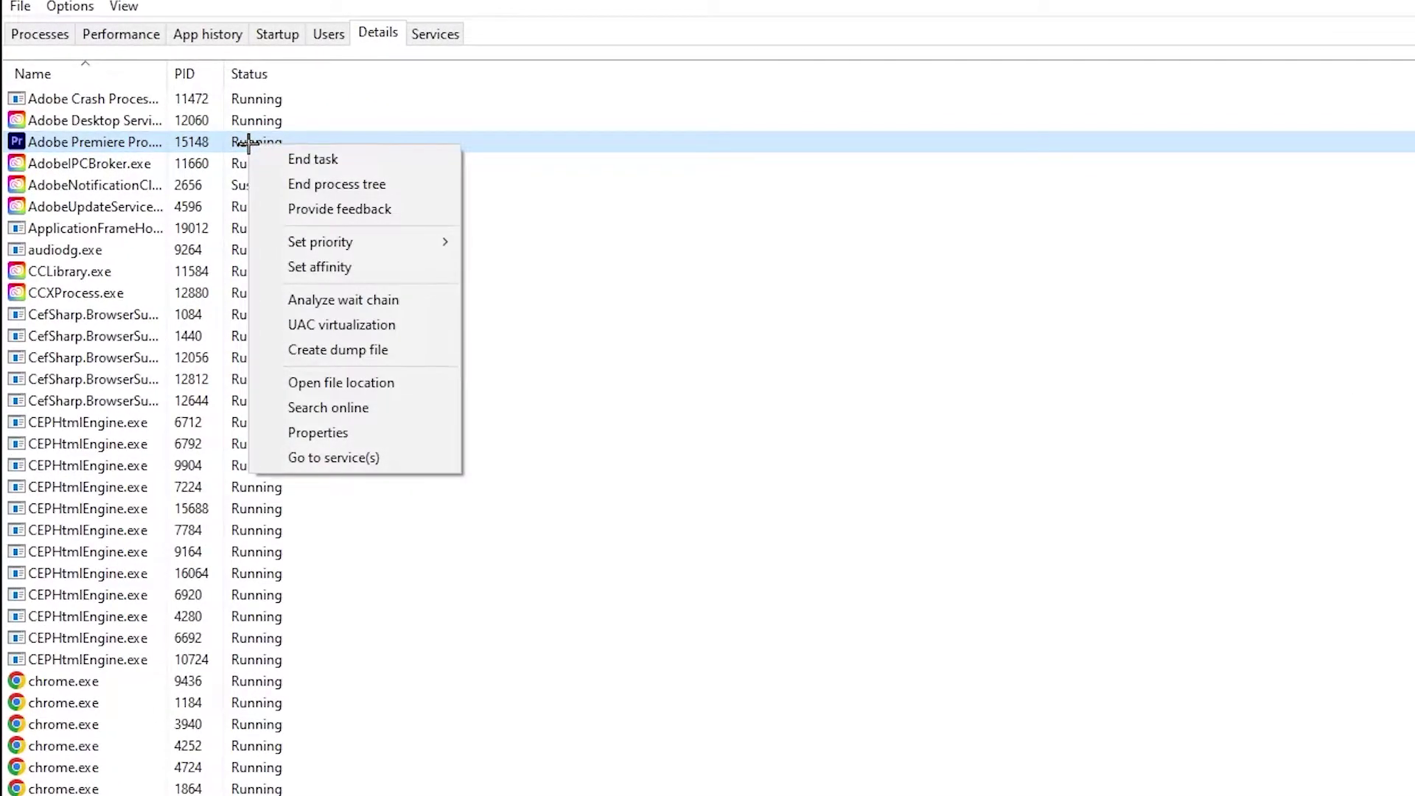
{"action": "mouse_move", "coordinate": [383, 244]}
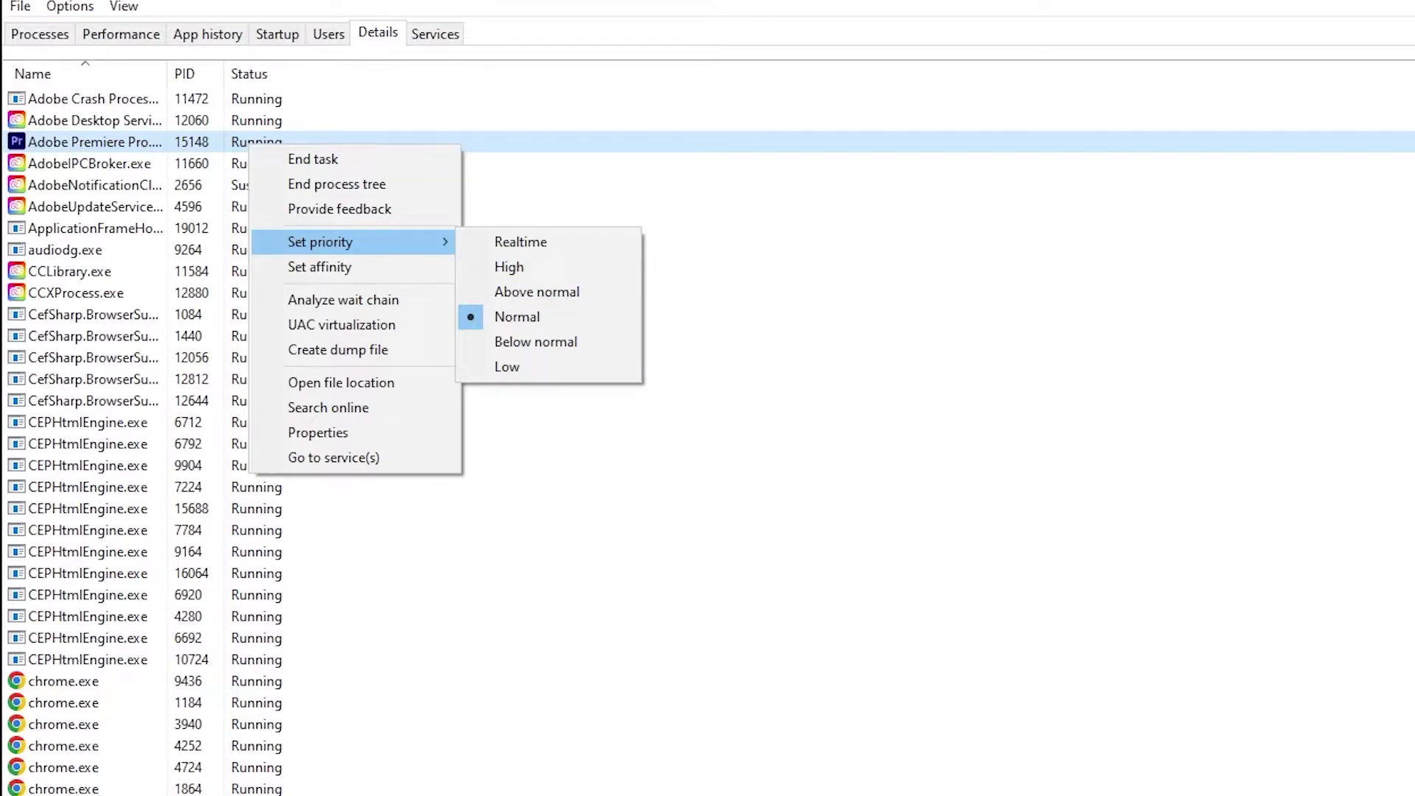
{"action": "left_click", "coordinate": [523, 100]}
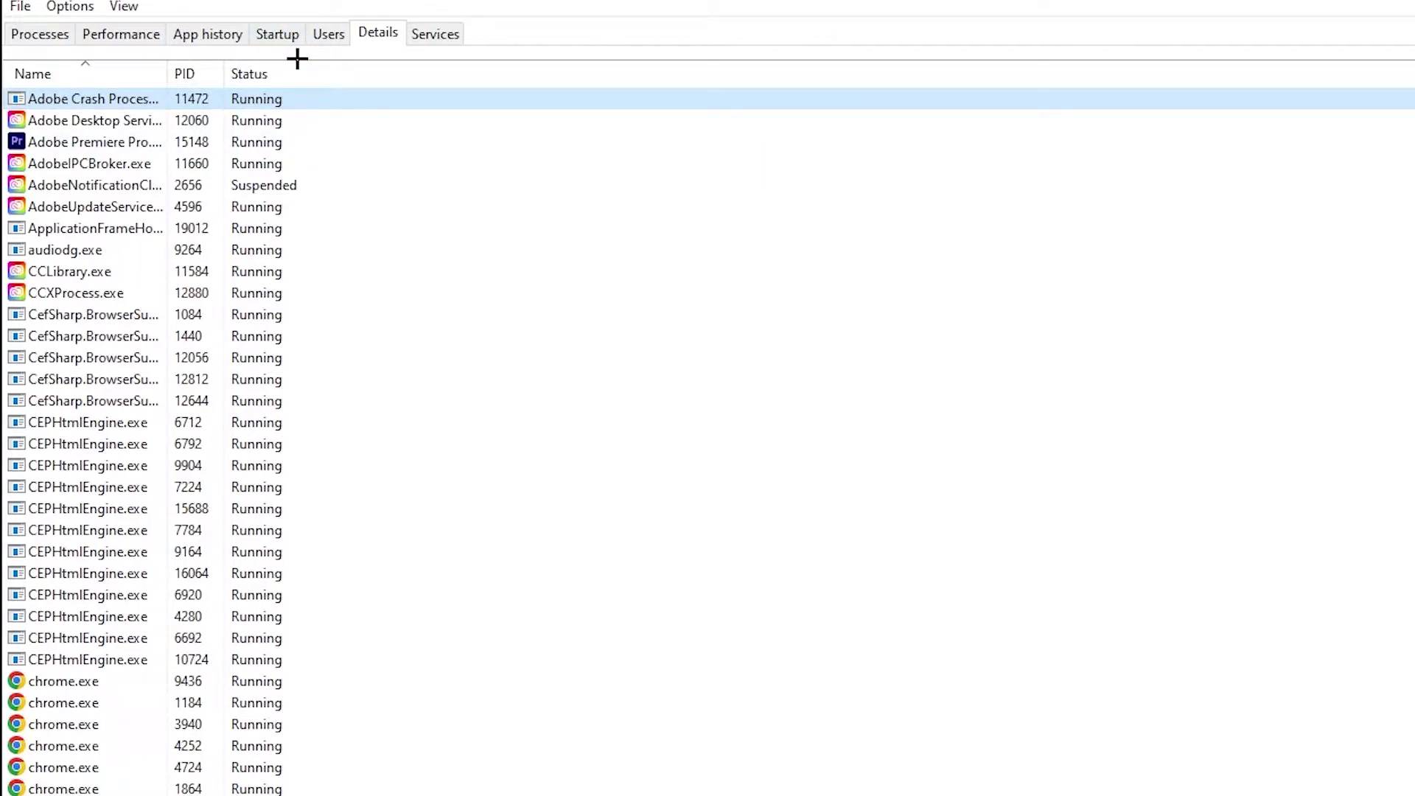
Check the startup programs and the options for Adobe Updater Startup Utility, and close Task Manager
{"action": "left_click", "coordinate": [279, 33]}
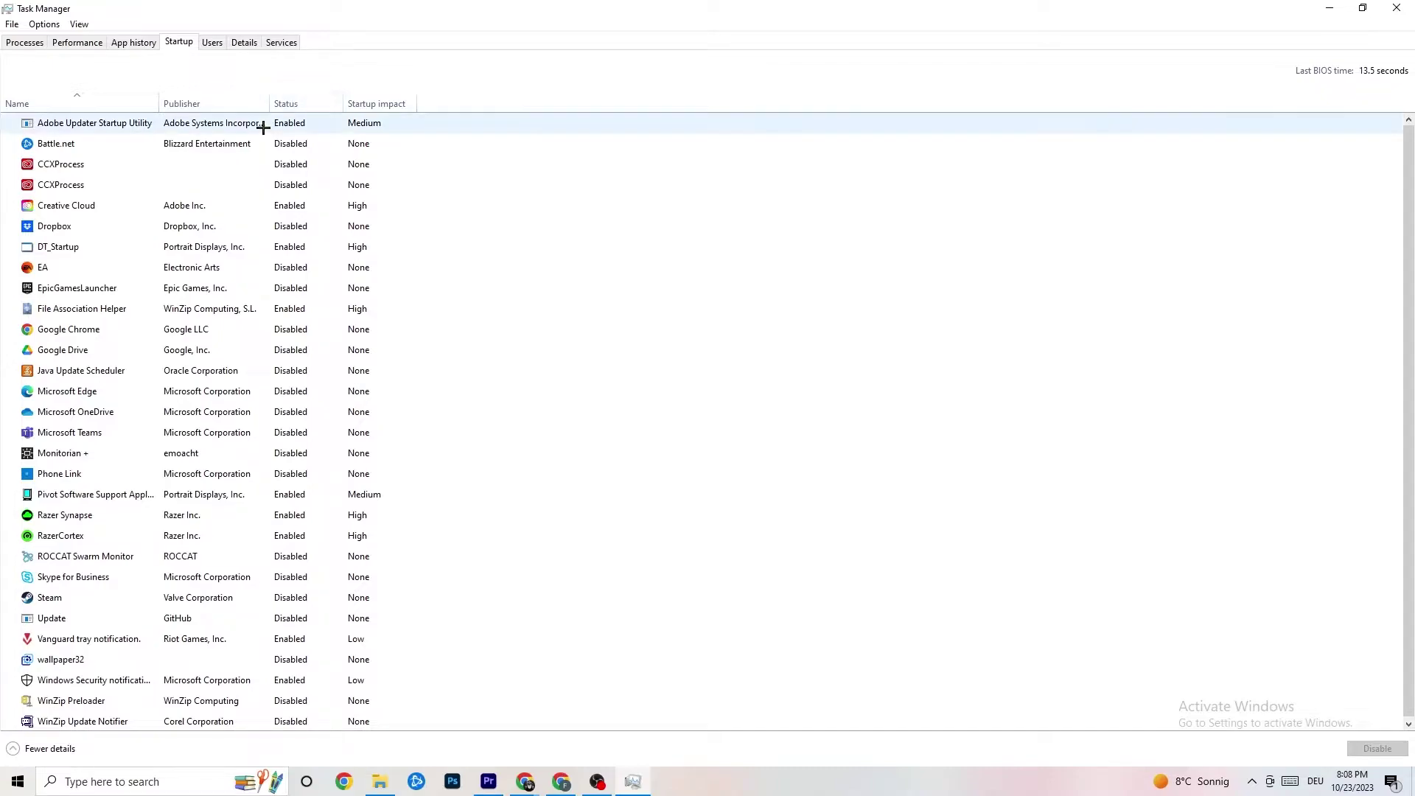
{"action": "right_click", "coordinate": [305, 131]}
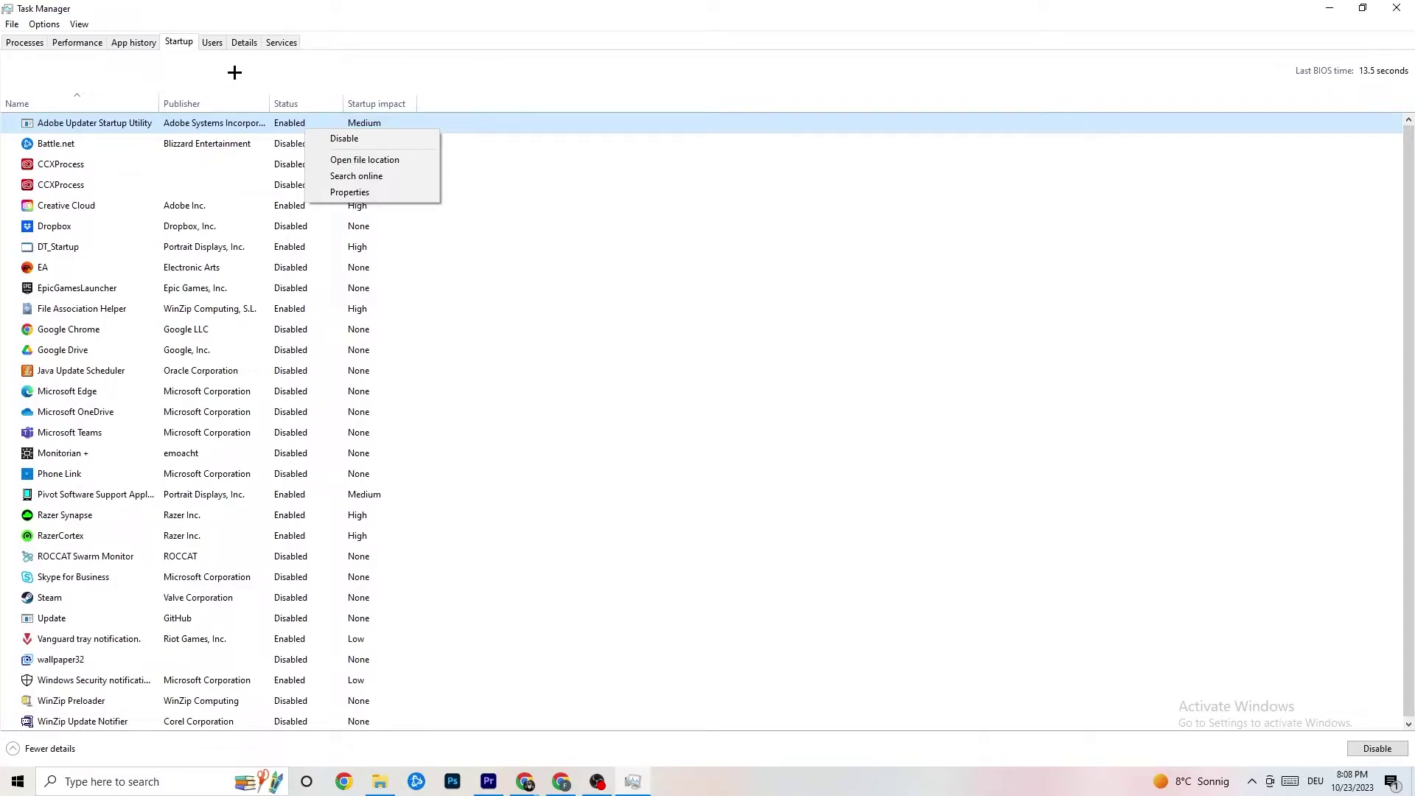
{"action": "left_click", "coordinate": [934, 30]}
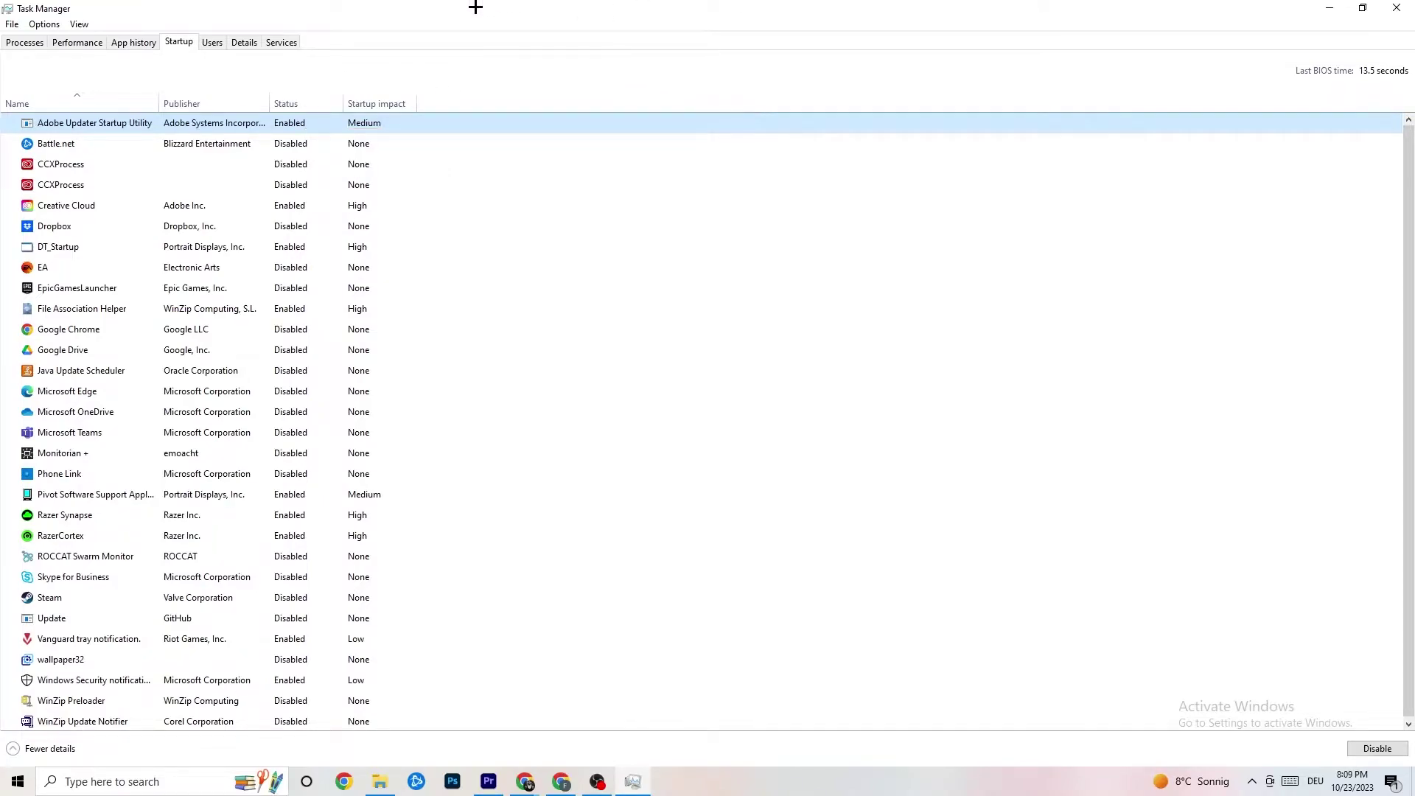
{"action": "left_click", "coordinate": [1397, 8]}
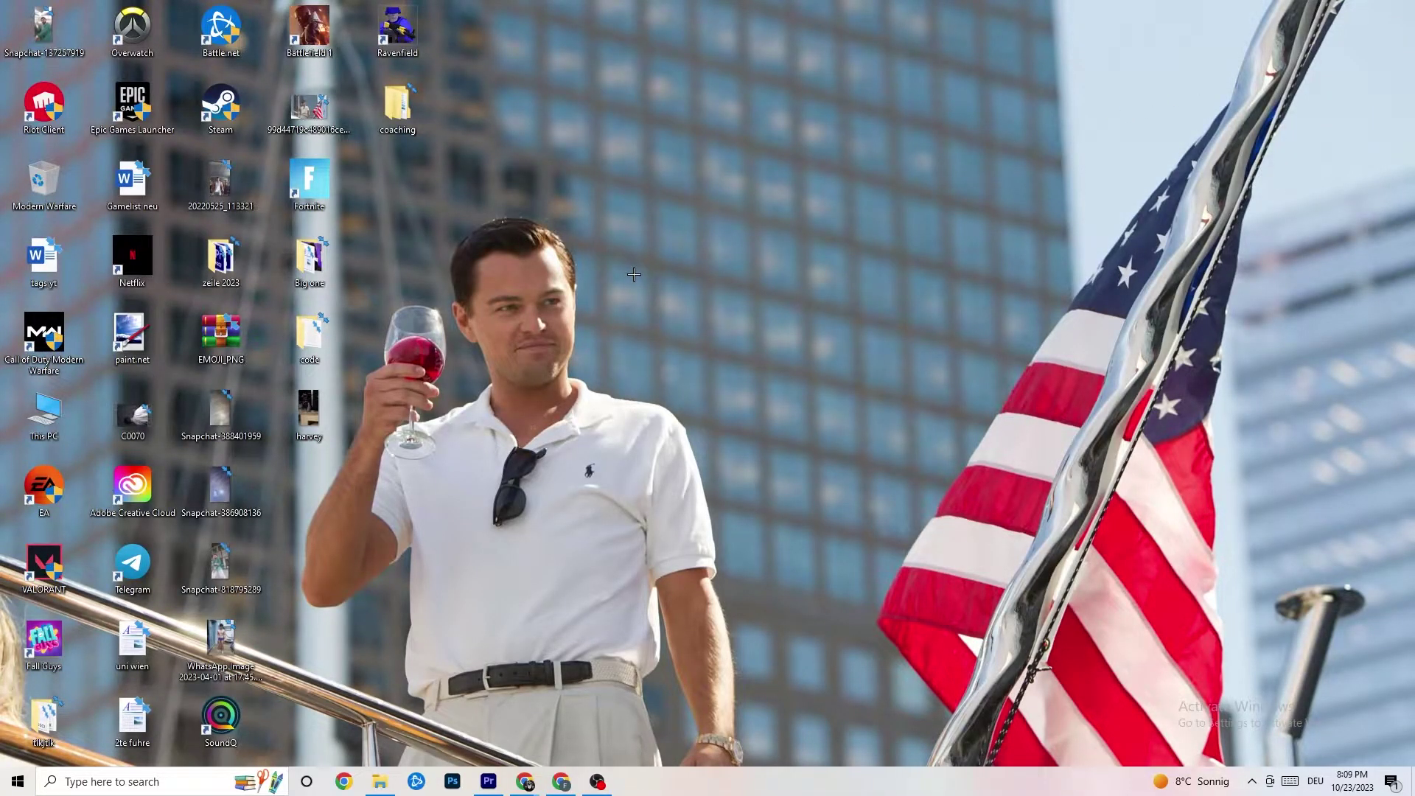
Open the Windows display settings and check the scaling and display resolution choices under Scale and layout
{"action": "left_click", "coordinate": [18, 781]}
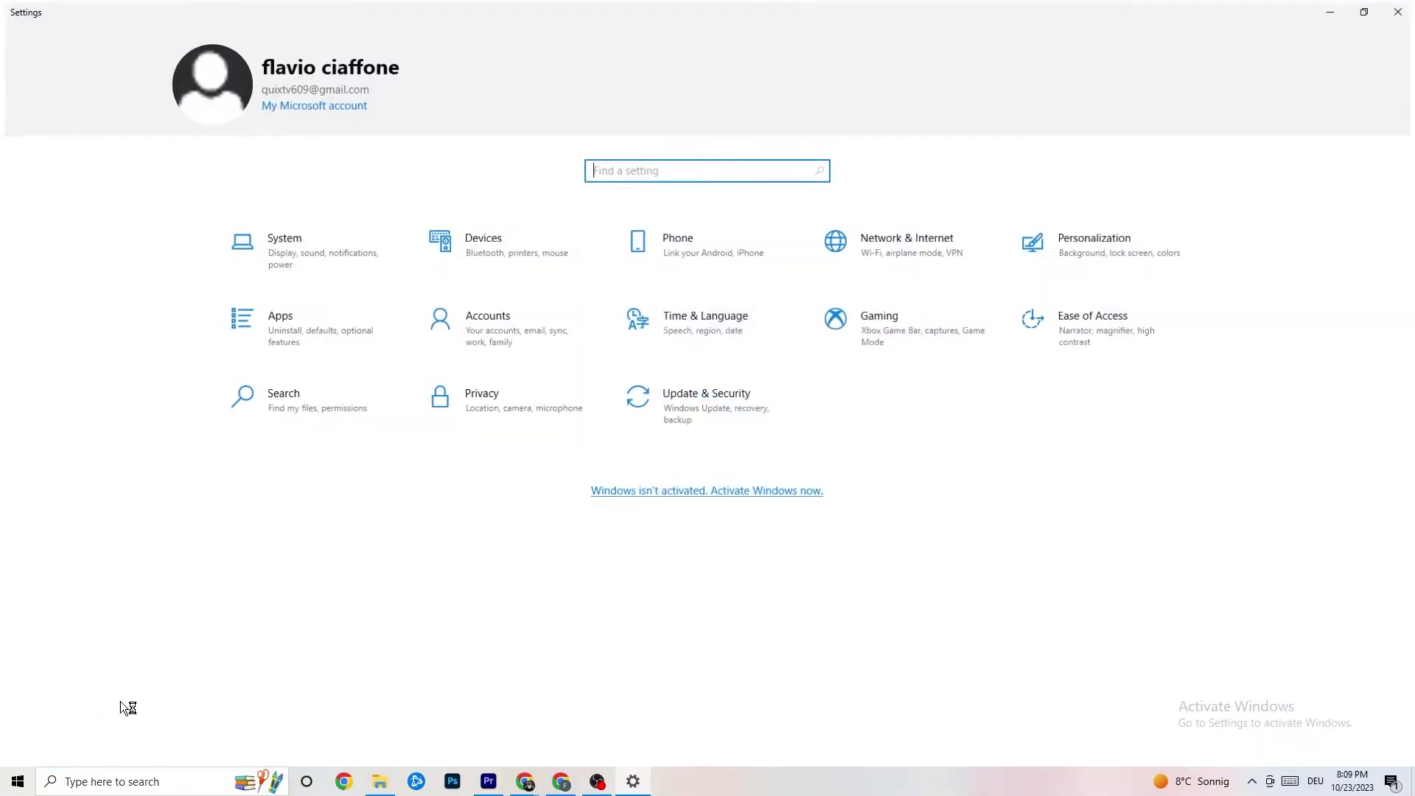
{"action": "left_click", "coordinate": [348, 274]}
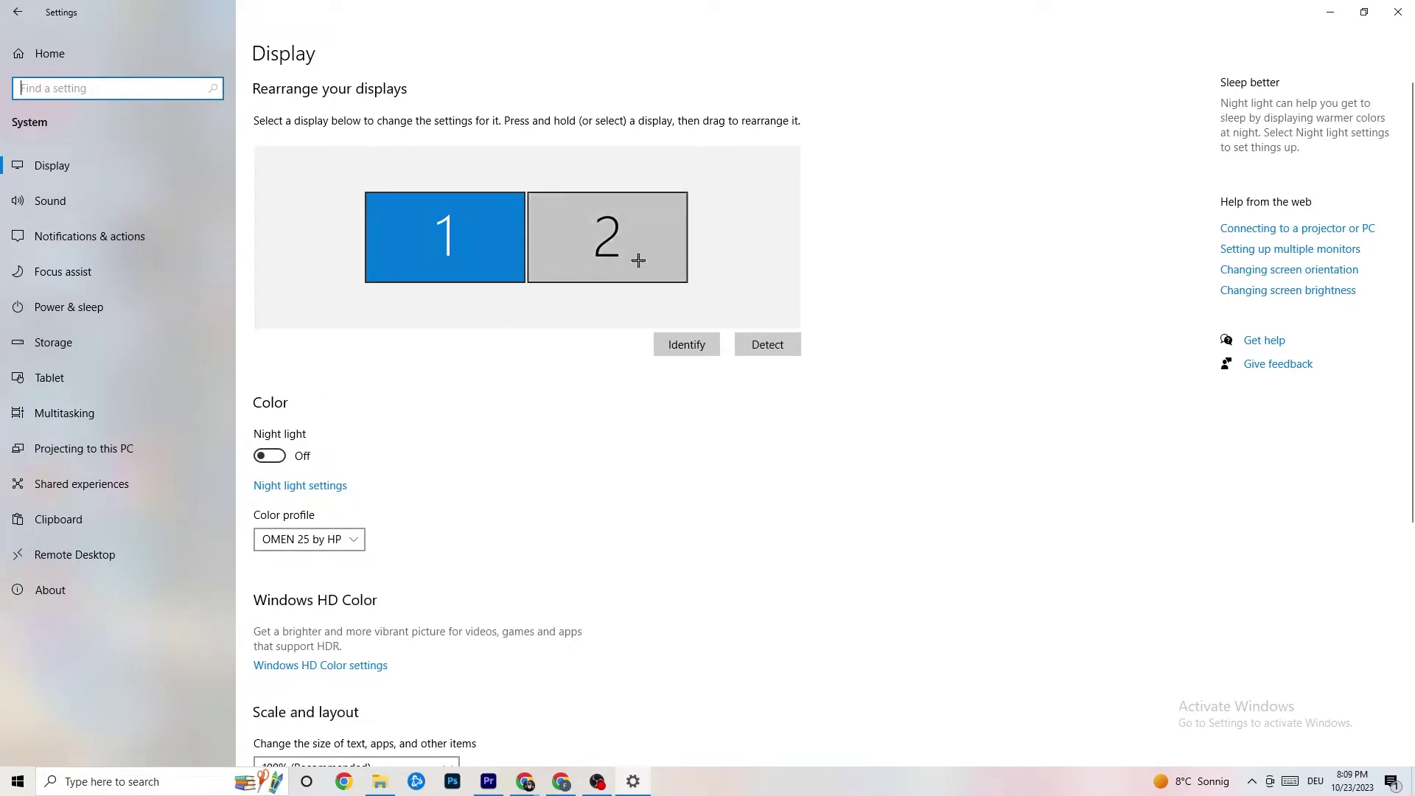
{"action": "scroll", "coordinate": [796, 288], "scroll_direction": "down", "scroll_amount": 4}
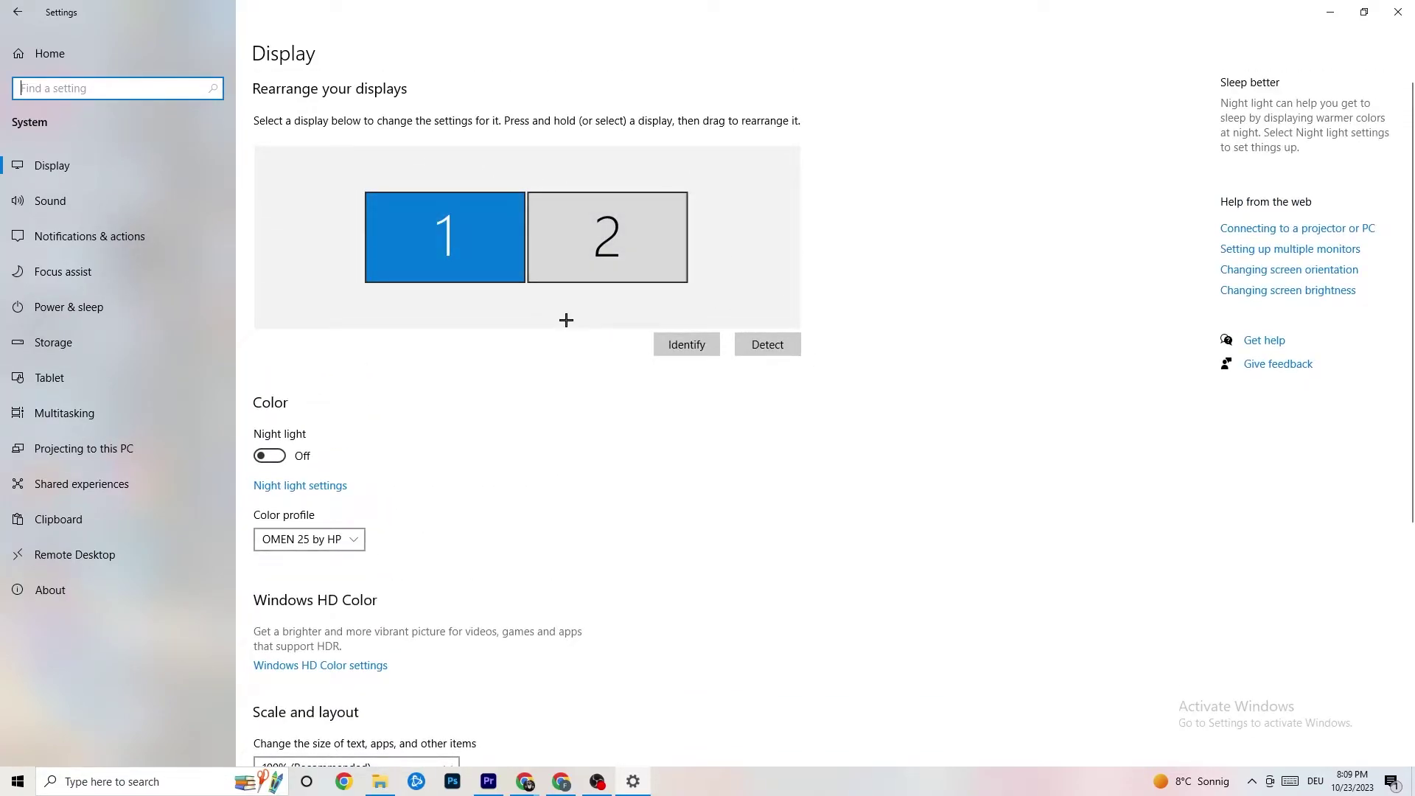
{"action": "scroll", "coordinate": [582, 309], "scroll_direction": "down", "scroll_amount": 4}
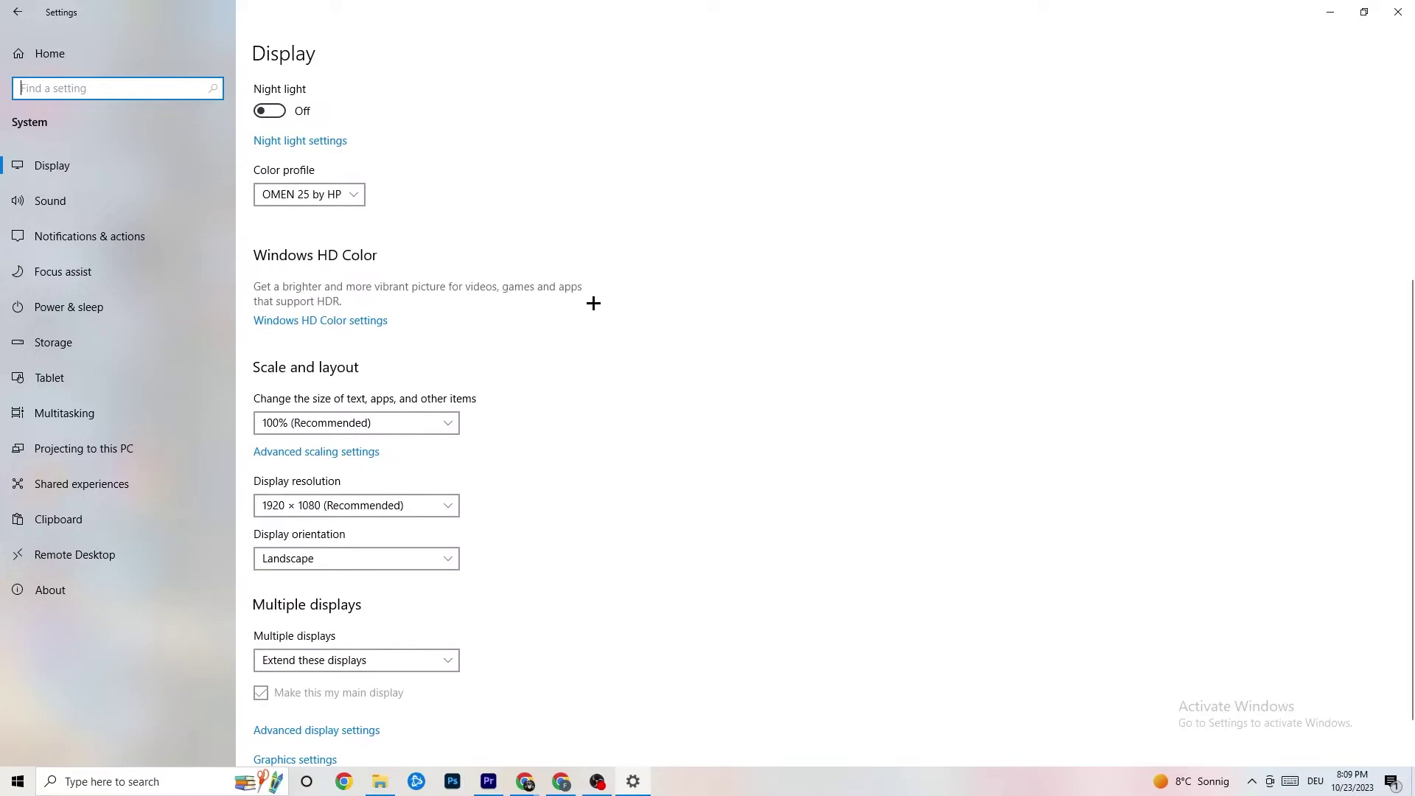
{"action": "left_click", "coordinate": [445, 424]}
{"action": "left_click", "coordinate": [362, 431]}
{"action": "left_click", "coordinate": [362, 431]}
{"action": "left_click", "coordinate": [683, 363]}
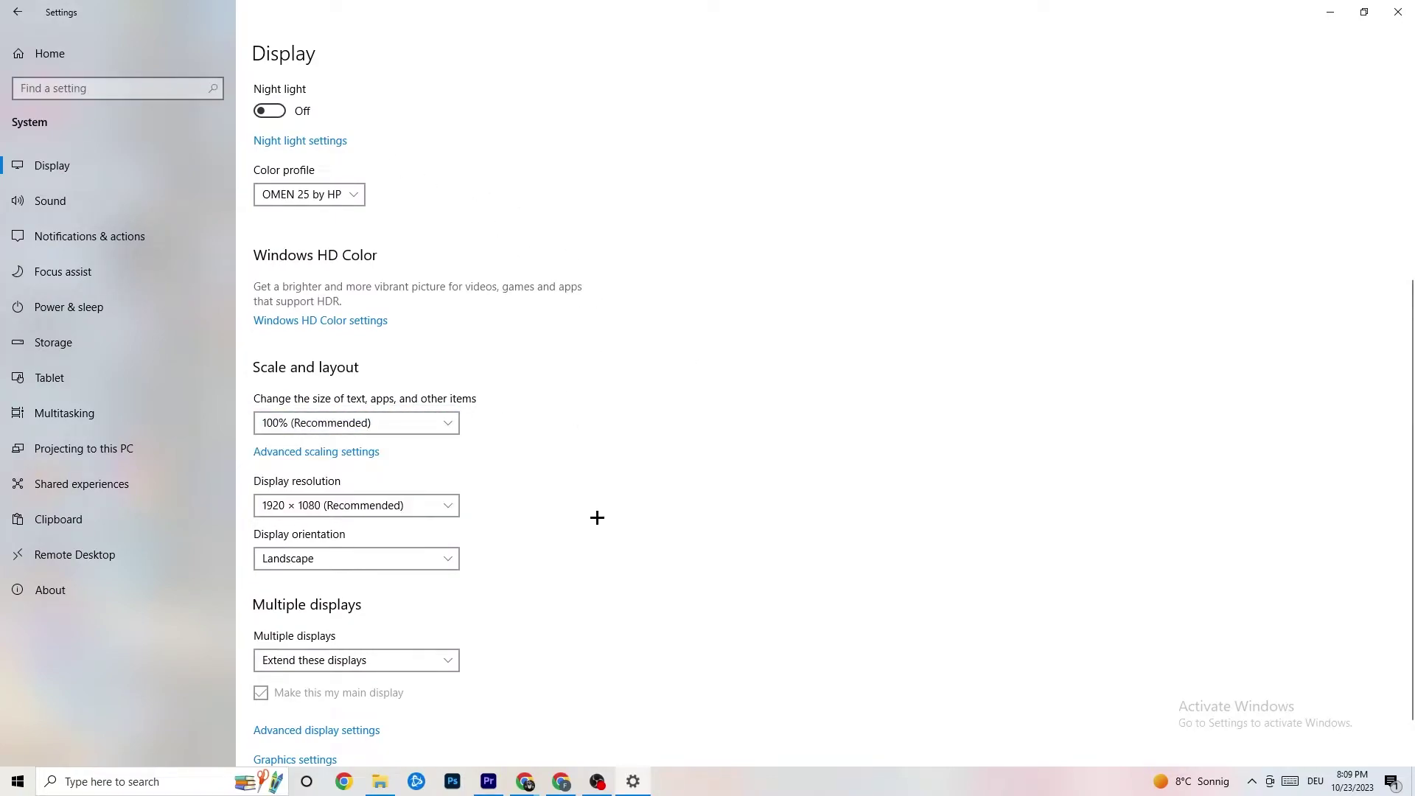
{"action": "left_click", "coordinate": [424, 512]}
{"action": "left_click", "coordinate": [626, 443]}
{"action": "scroll", "coordinate": [606, 430], "scroll_direction": "down", "scroll_amount": 1}
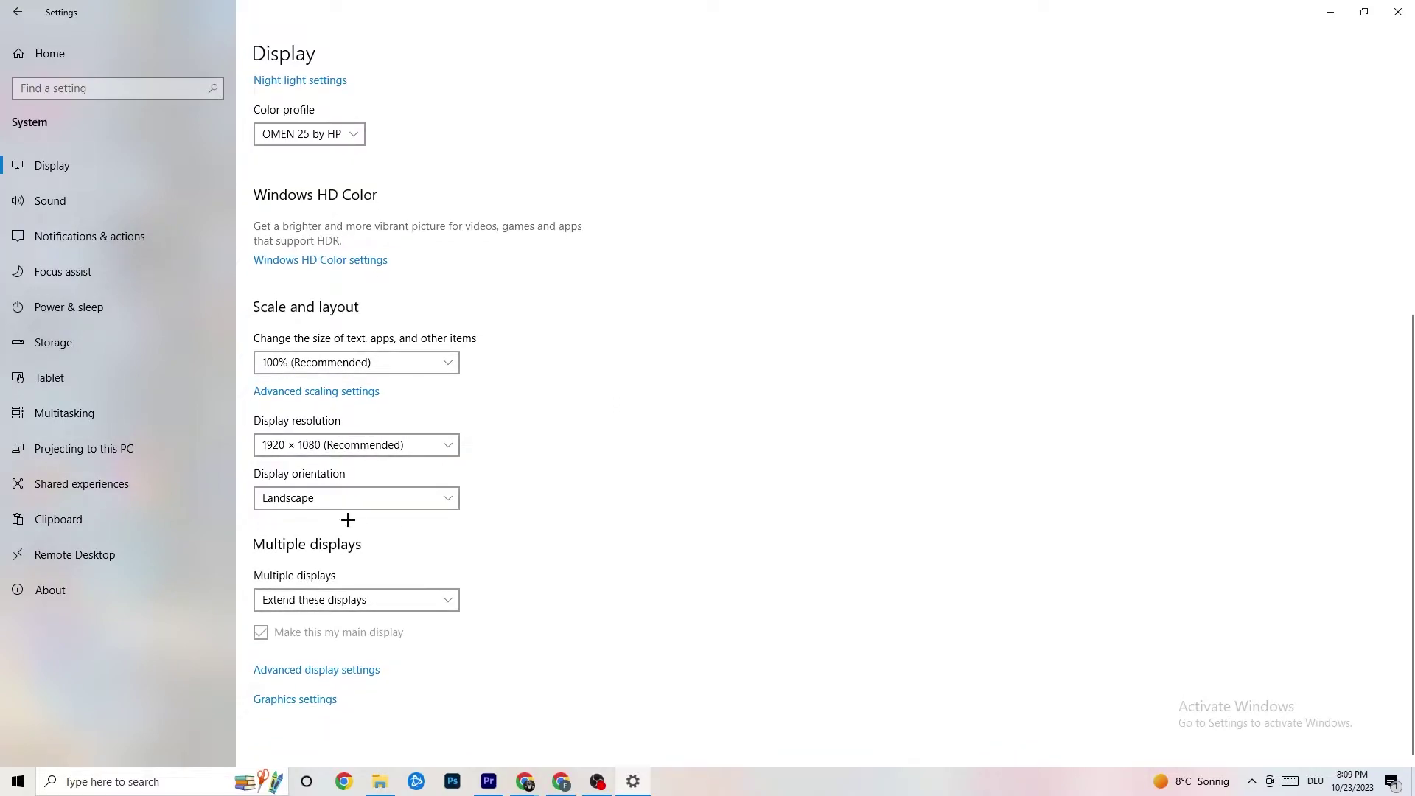
View the available power plans through the additional power settings and close Power Options
{"action": "left_click", "coordinate": [142, 305]}
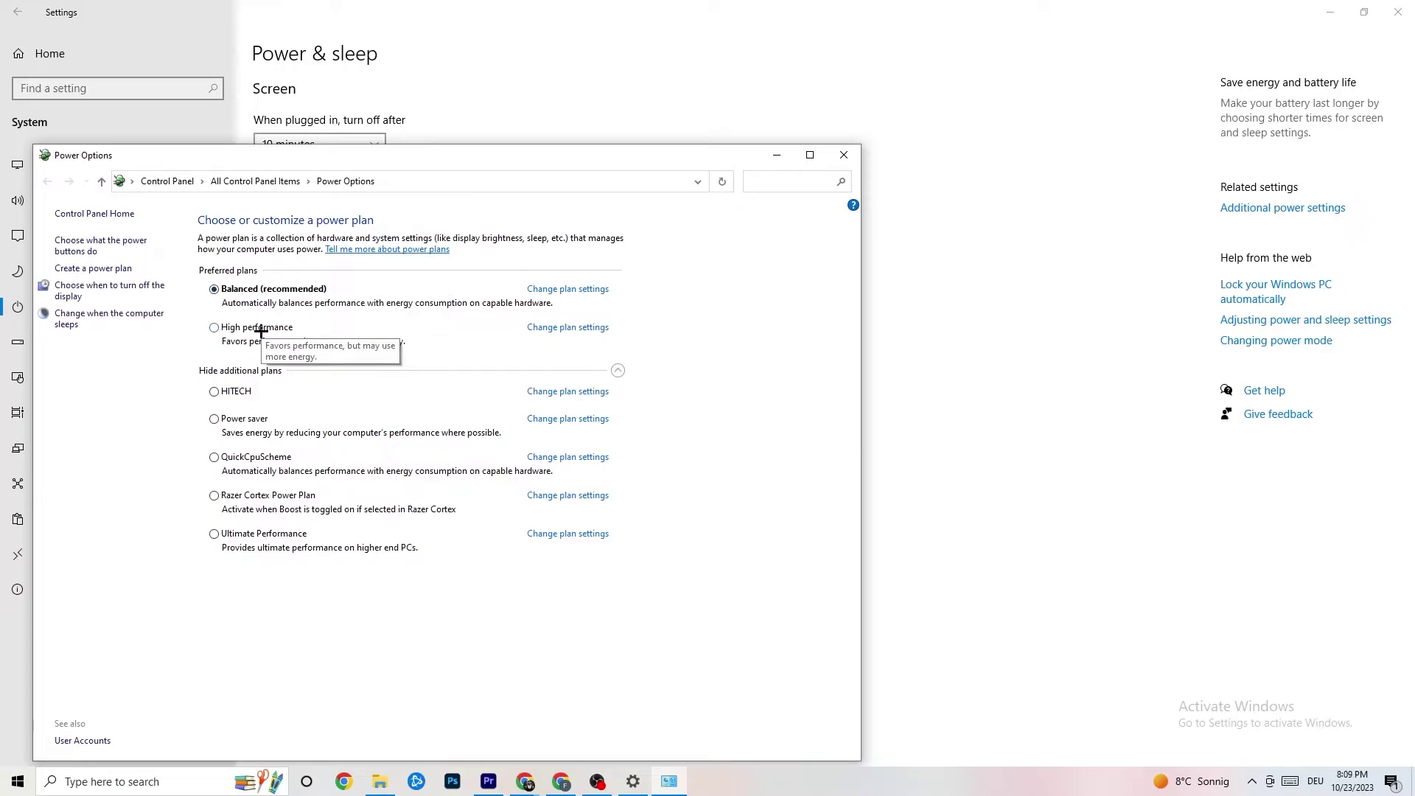
{"action": "left_click", "coordinate": [844, 156]}
Open the Storage Sense configuration in the storage settings and check how often it can run
{"action": "left_click", "coordinate": [91, 352]}
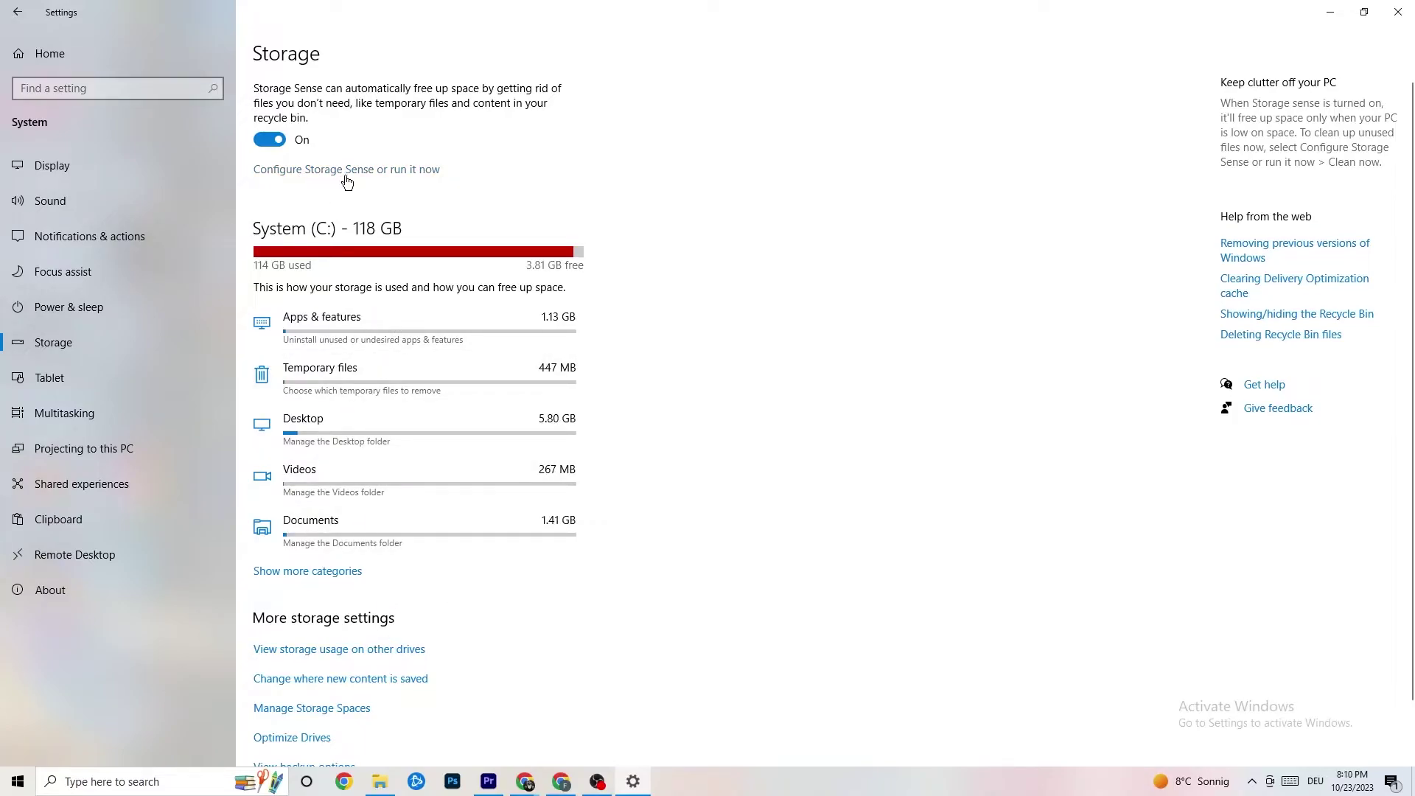
{"action": "left_click", "coordinate": [401, 169]}
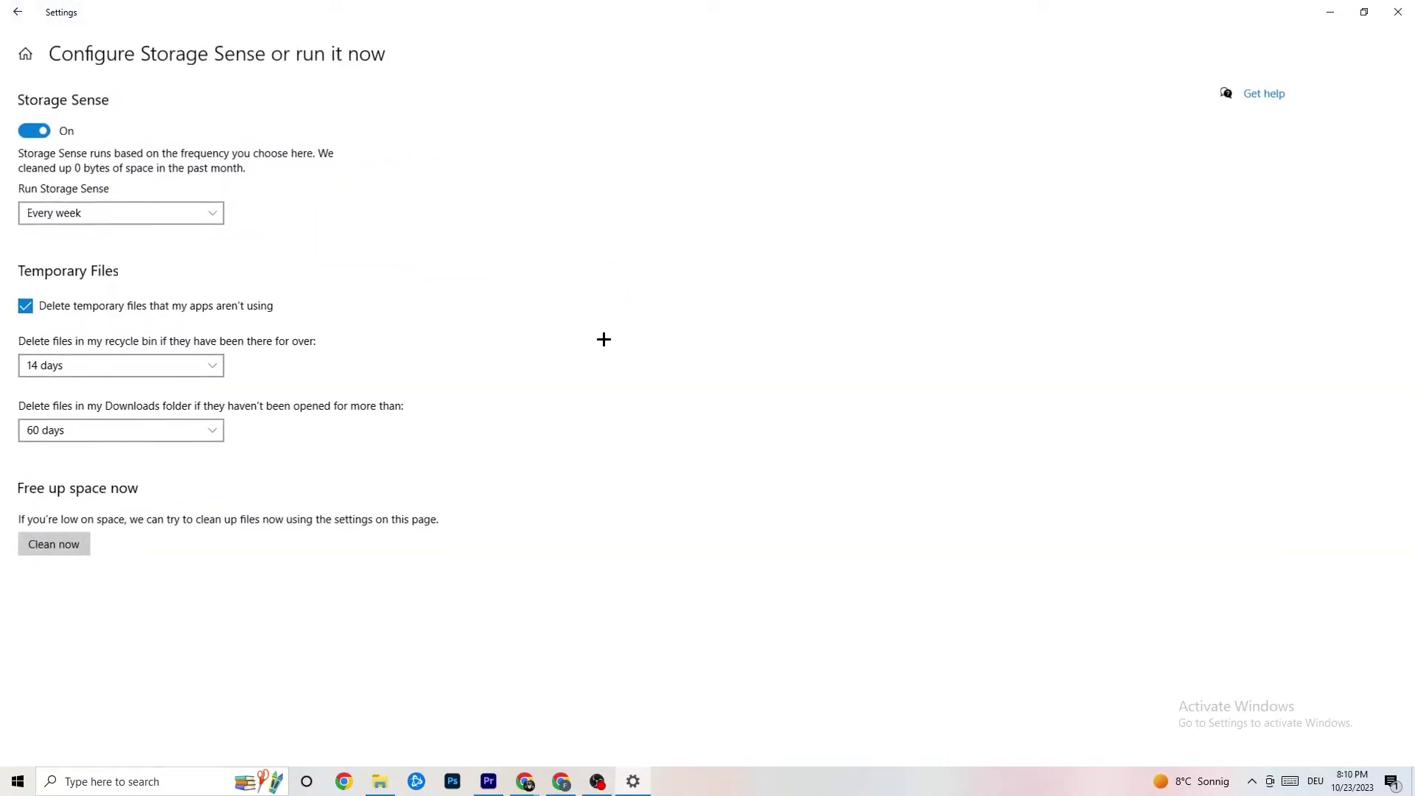
{"action": "left_click", "coordinate": [177, 212]}
{"action": "left_click", "coordinate": [441, 211]}
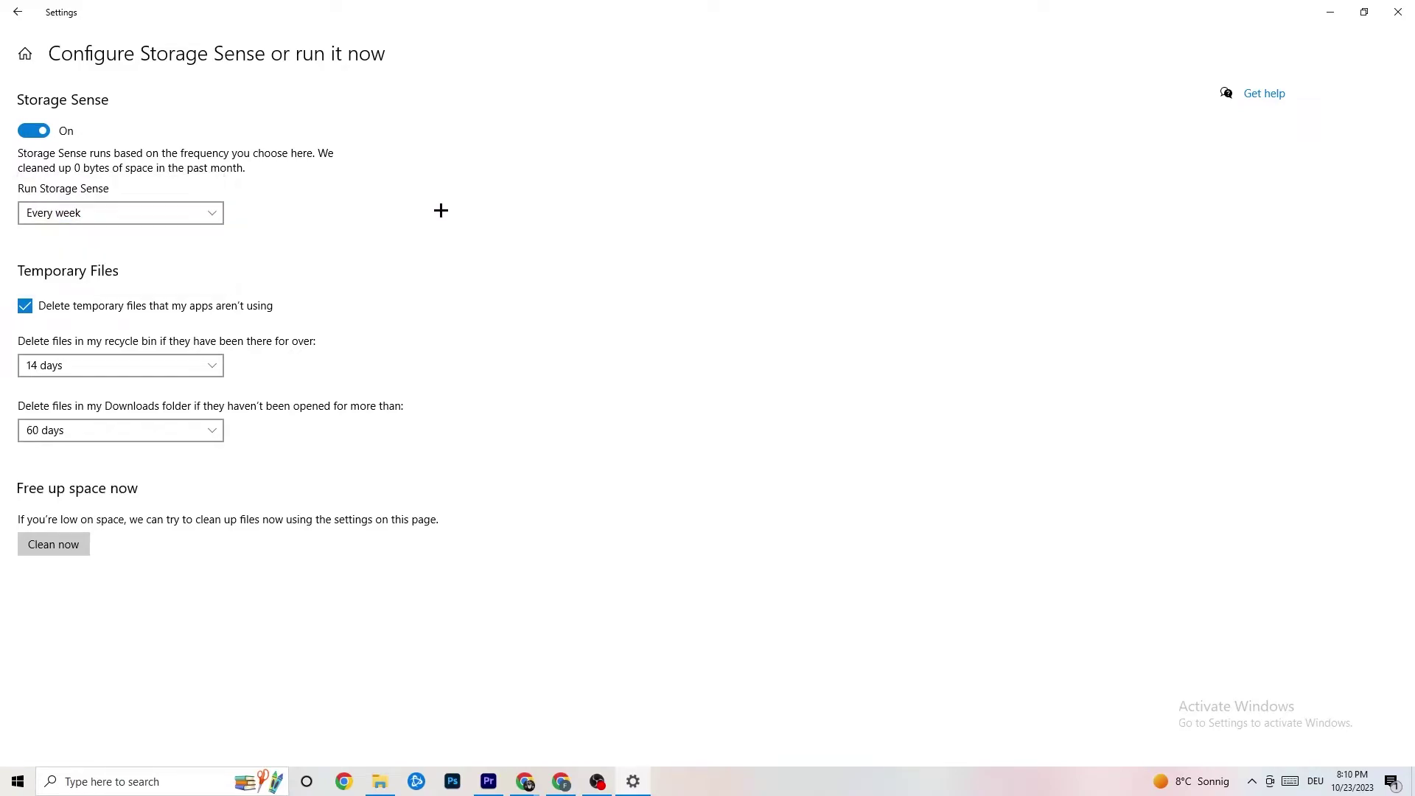
Run the Storage Sense cleanup to free up space immediately and return to the Settings home page
{"action": "left_click", "coordinate": [83, 544]}
{"action": "left_click", "coordinate": [20, 13]}
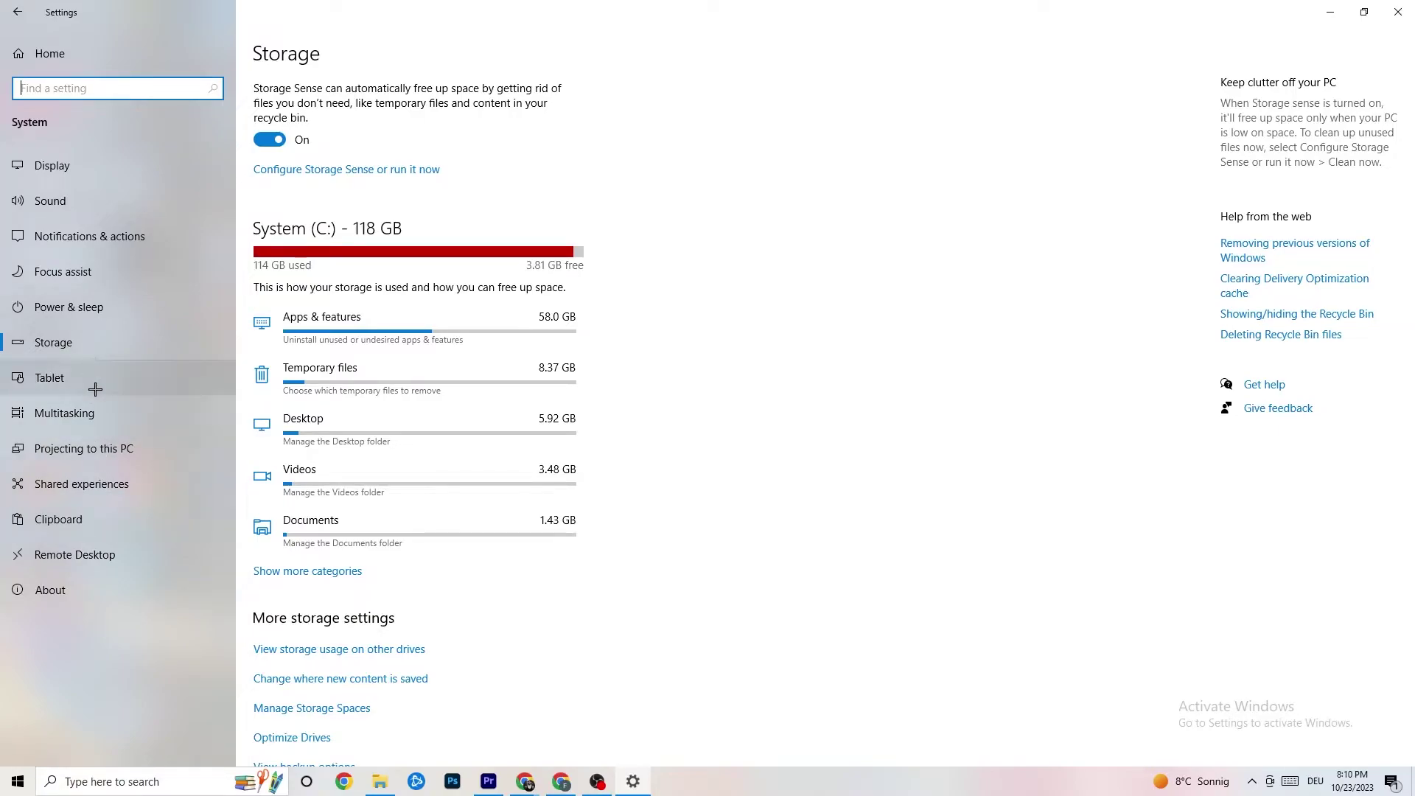
{"action": "left_click", "coordinate": [16, 11]}
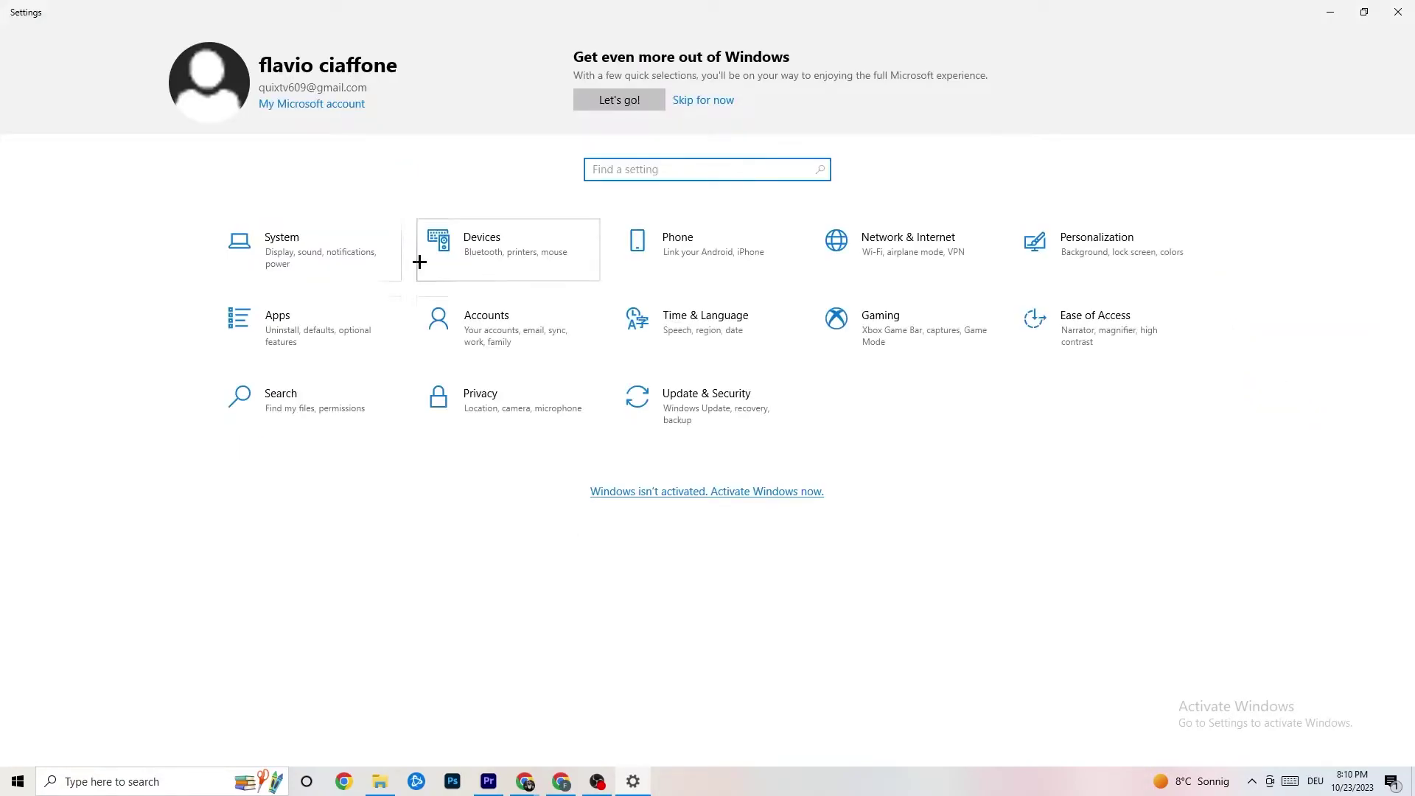
Check the Xbox Game Bar, Captures and Game Mode pages in the Gaming settings and return to the Settings home page
{"action": "left_click", "coordinate": [918, 347]}
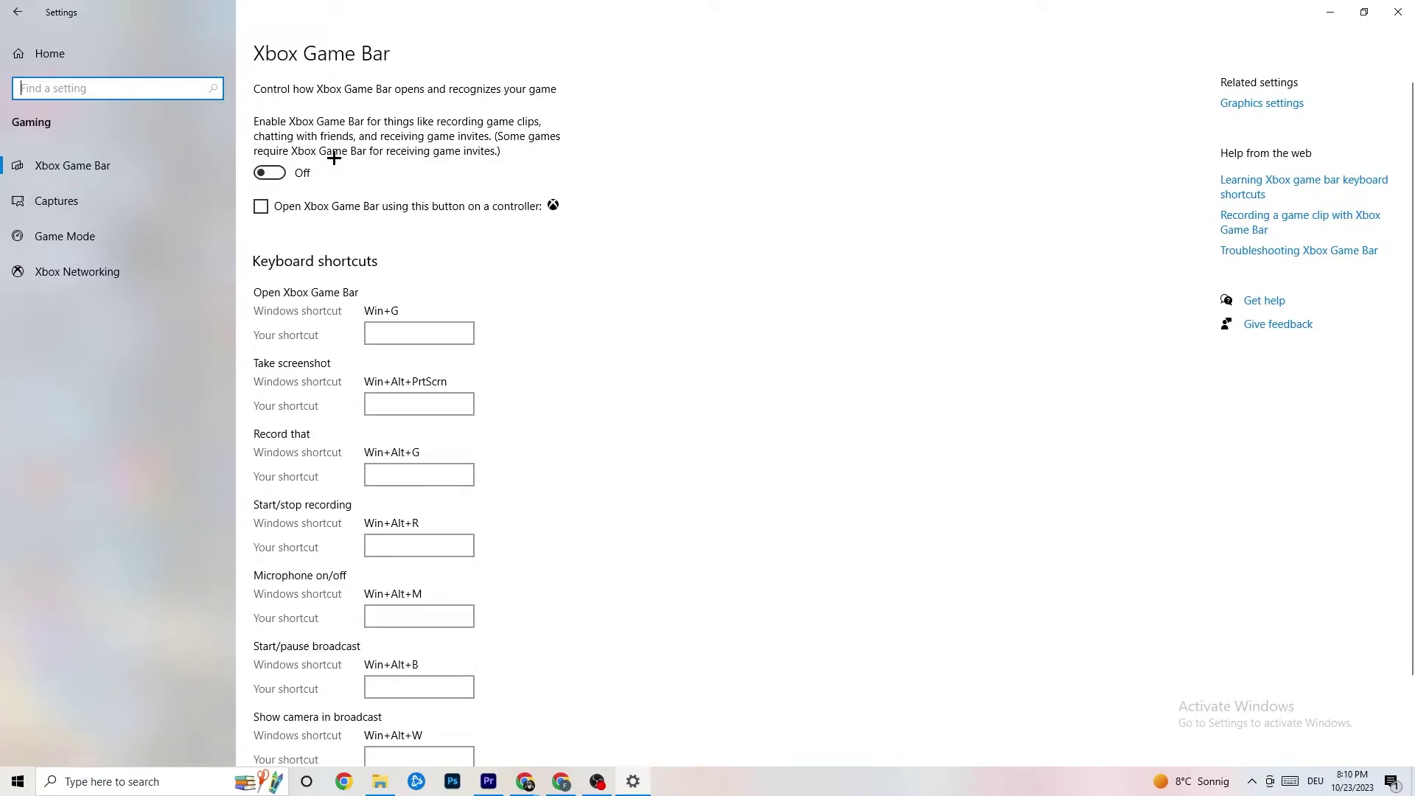
{"action": "left_click", "coordinate": [111, 200]}
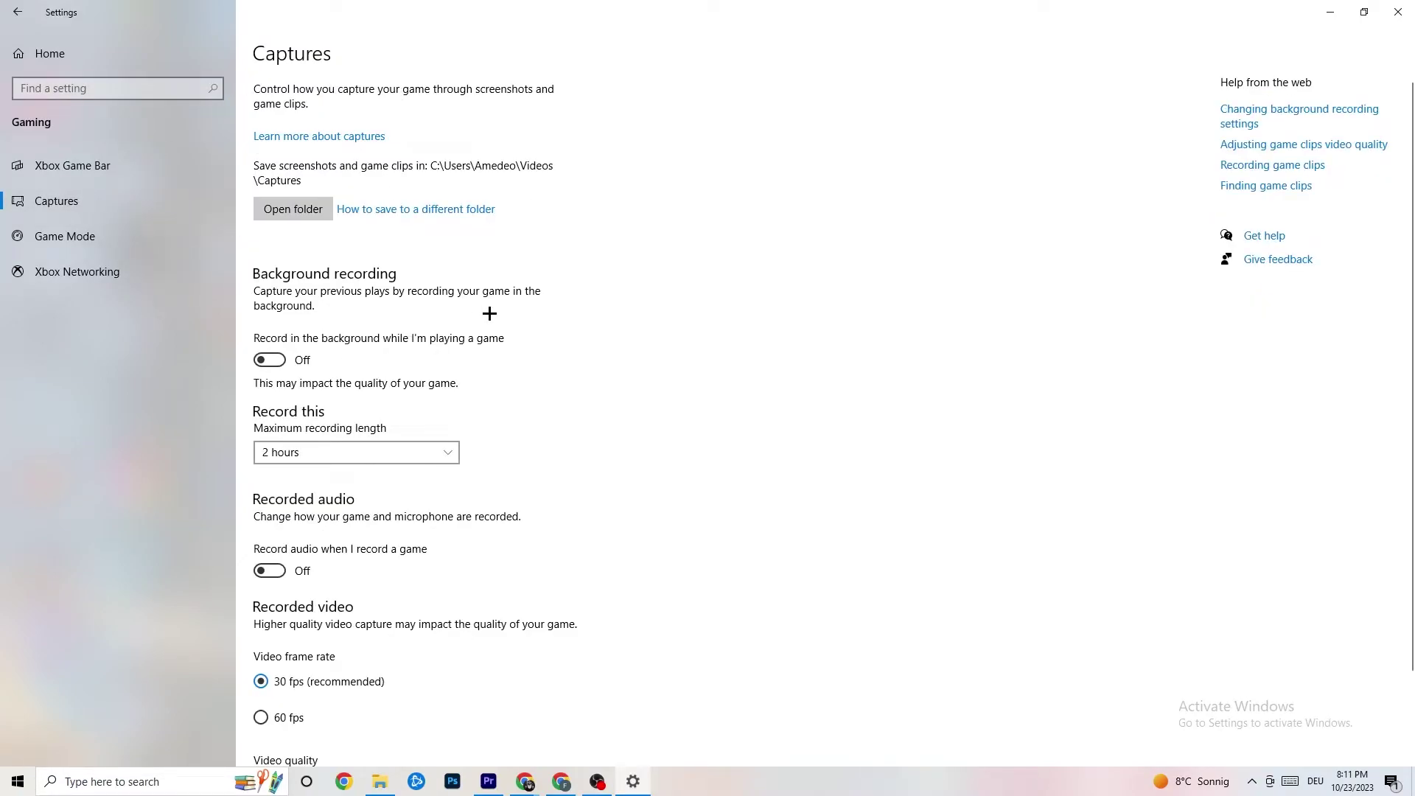
{"action": "scroll", "coordinate": [494, 311], "scroll_direction": "down", "scroll_amount": 3}
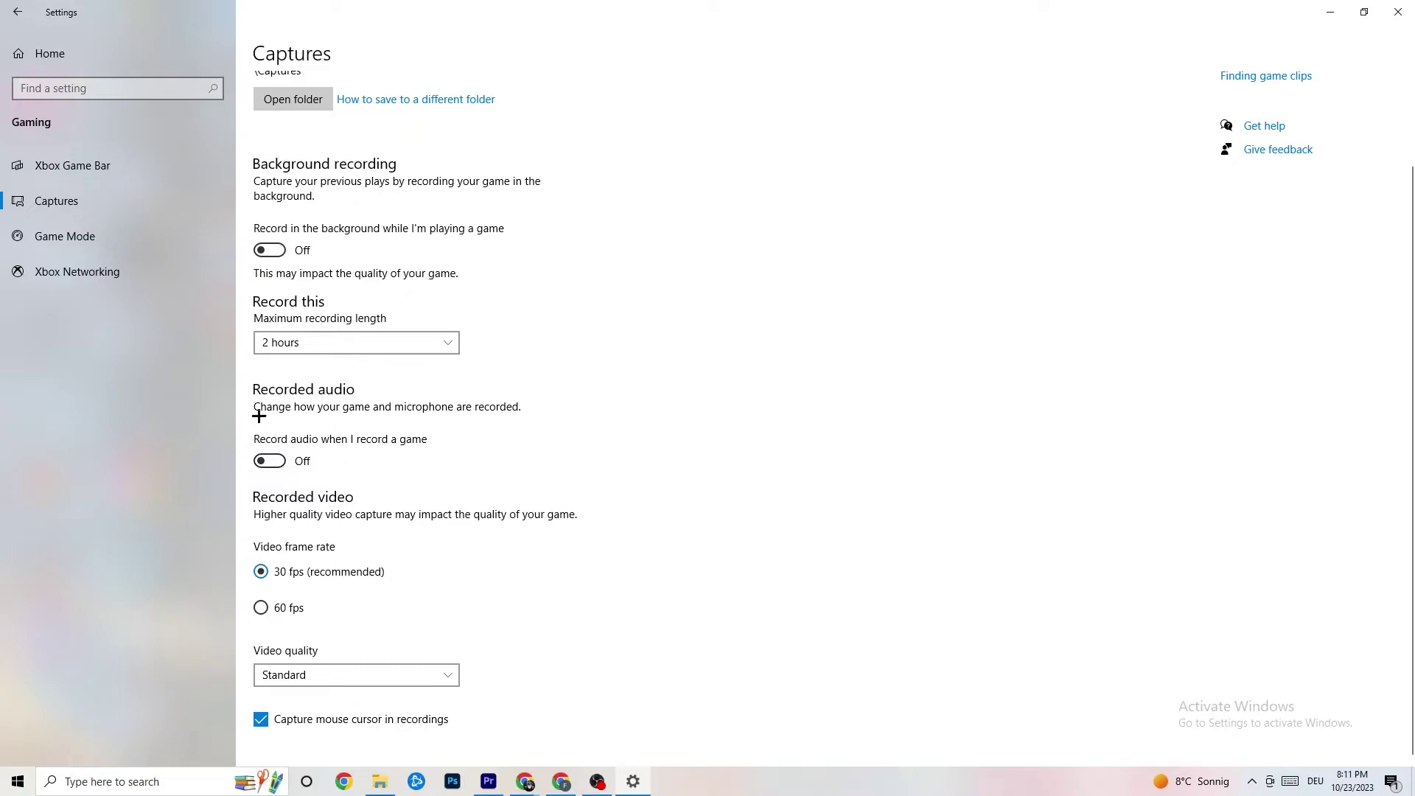
{"action": "left_click", "coordinate": [94, 235]}
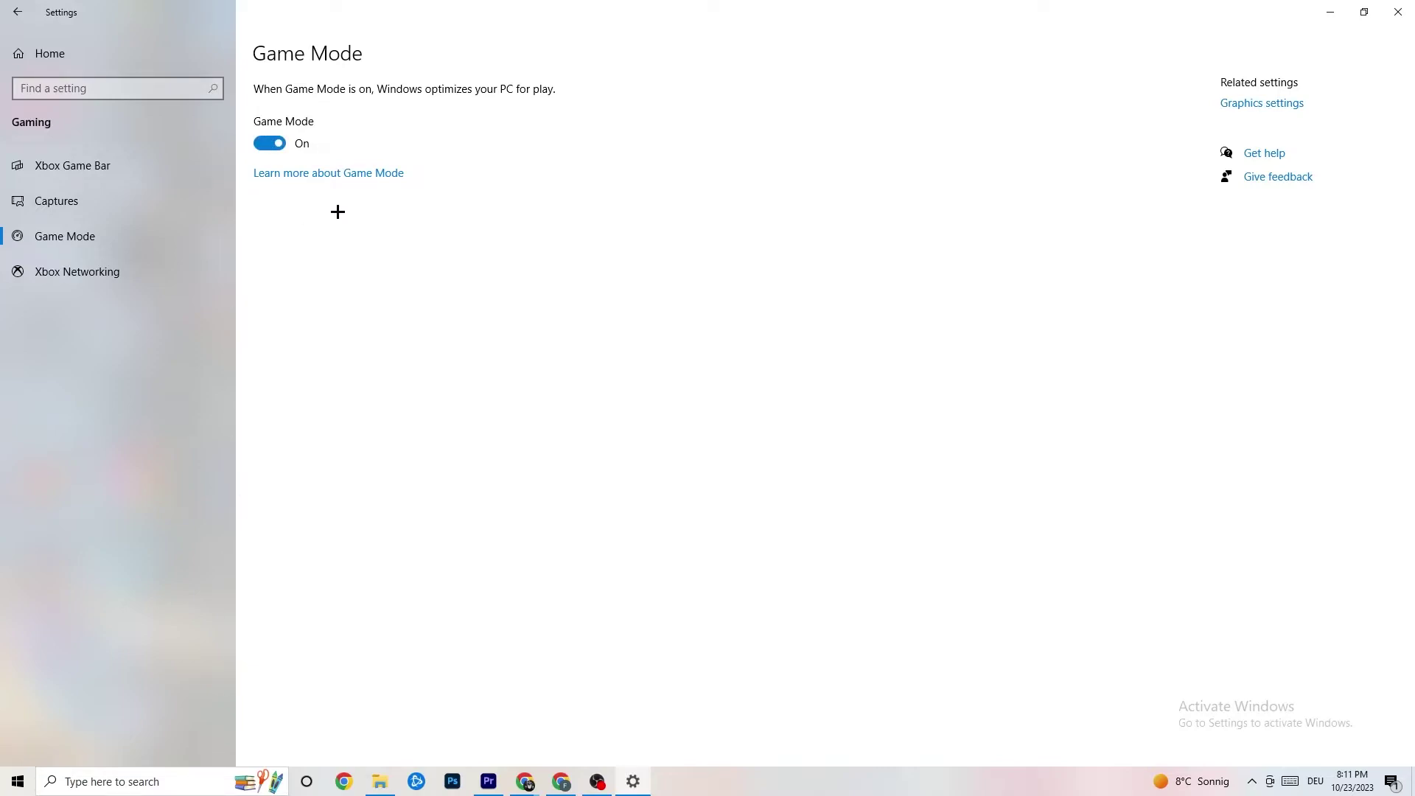
{"action": "left_click", "coordinate": [17, 11]}
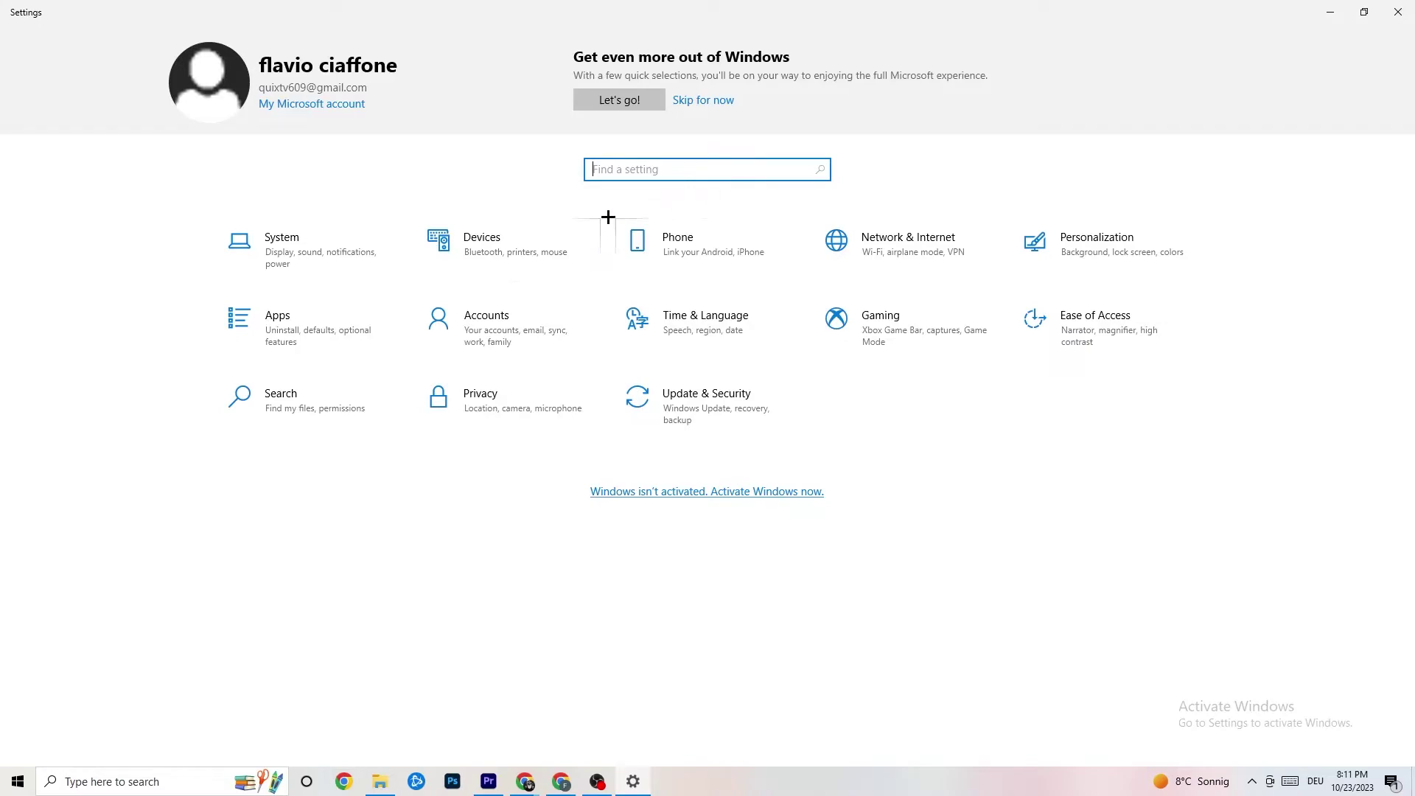
Check the Windows Update and Troubleshoot pages under Update & Security, and close Settings
{"action": "left_click", "coordinate": [718, 399]}
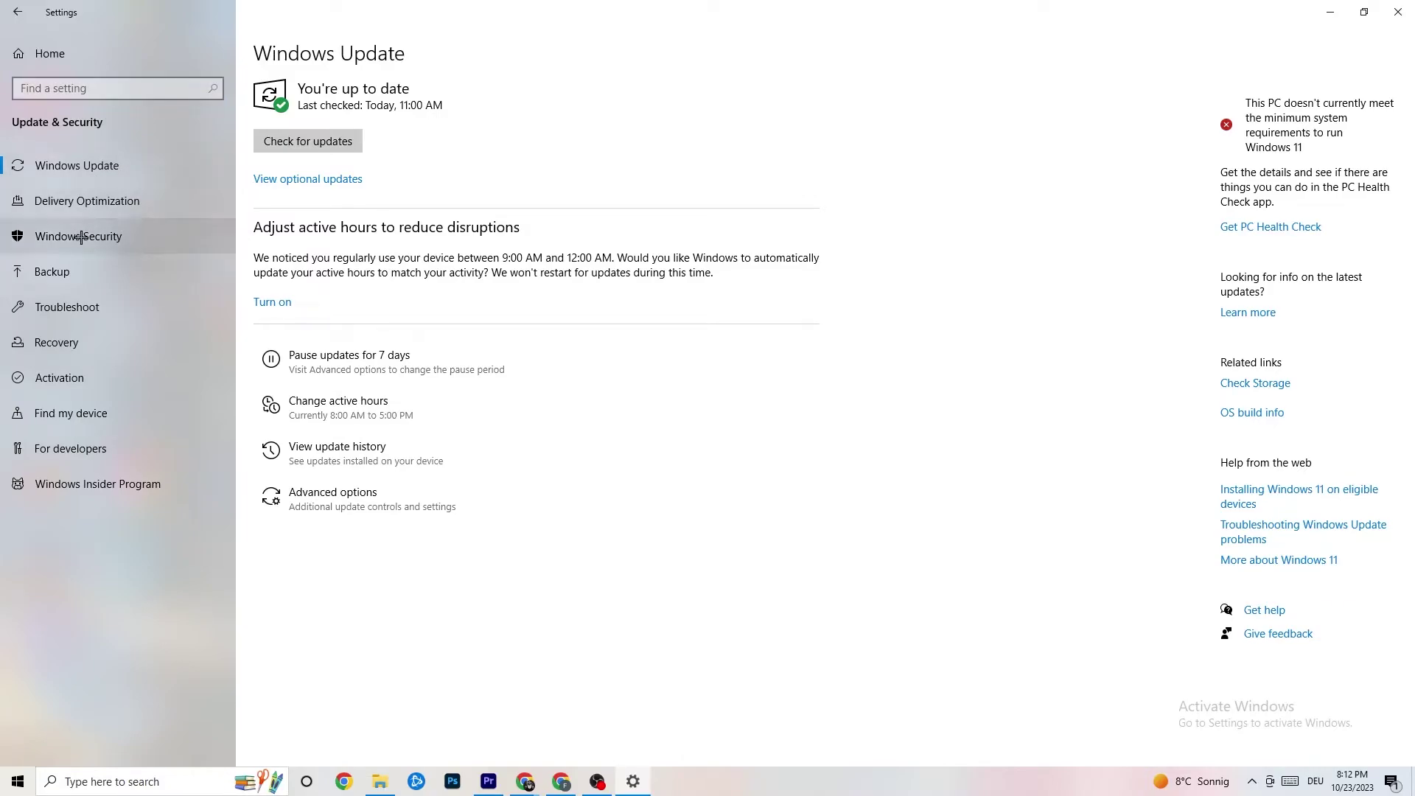
{"action": "left_click", "coordinate": [78, 297]}
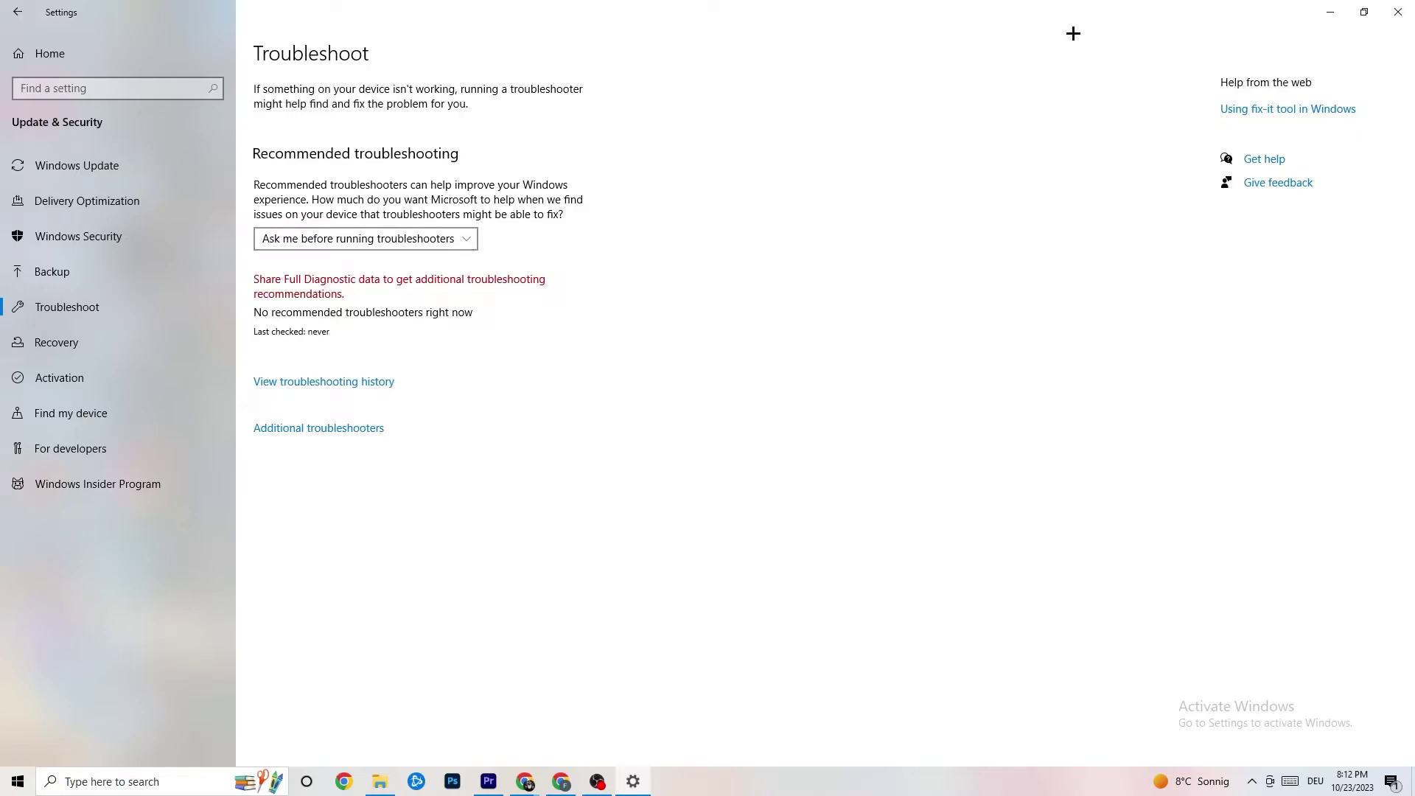
{"action": "left_click", "coordinate": [1400, 9]}
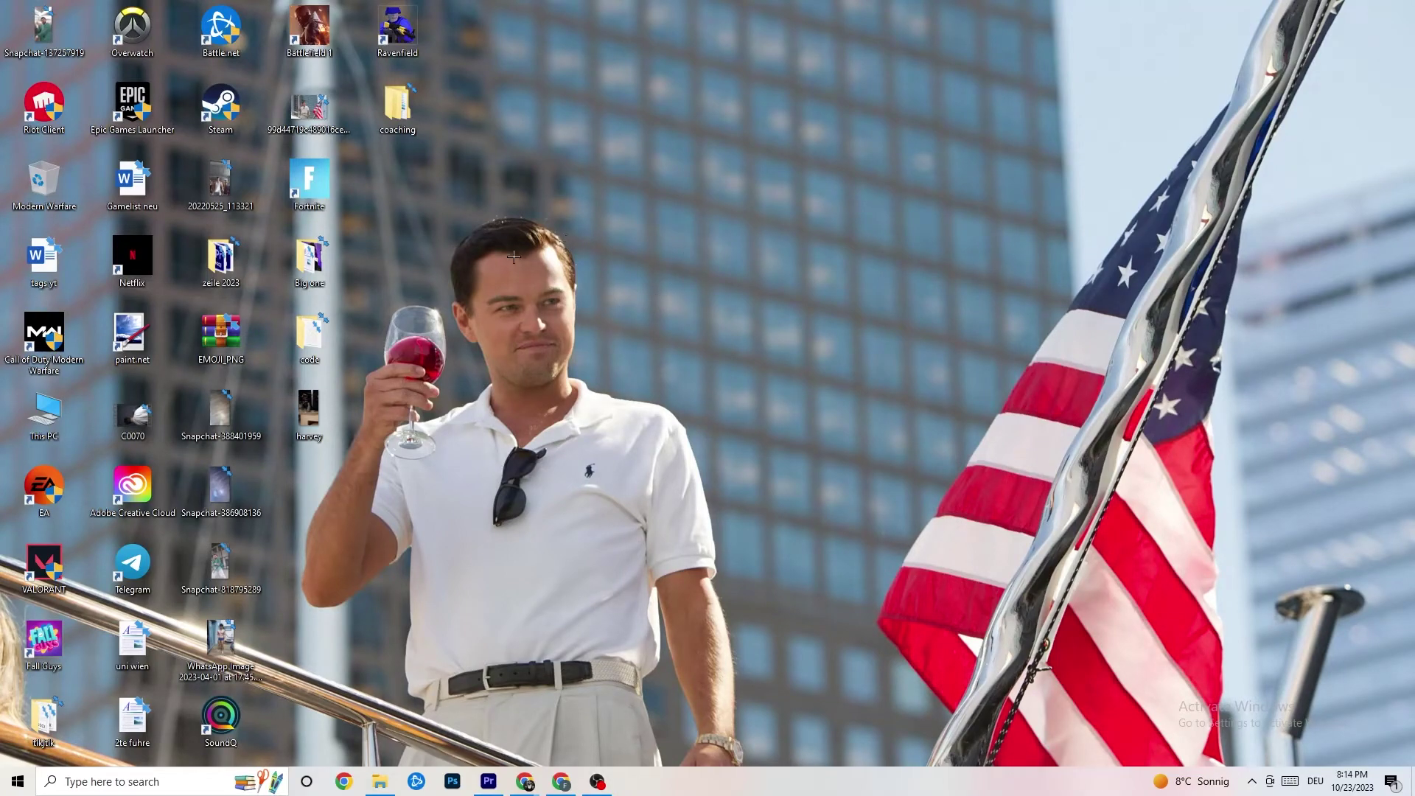
Open NVIDIA Control Panel from the desktop, check the image preview settings and the resolution and refresh rate choices, and close it
{"action": "right_click", "coordinate": [634, 192]}
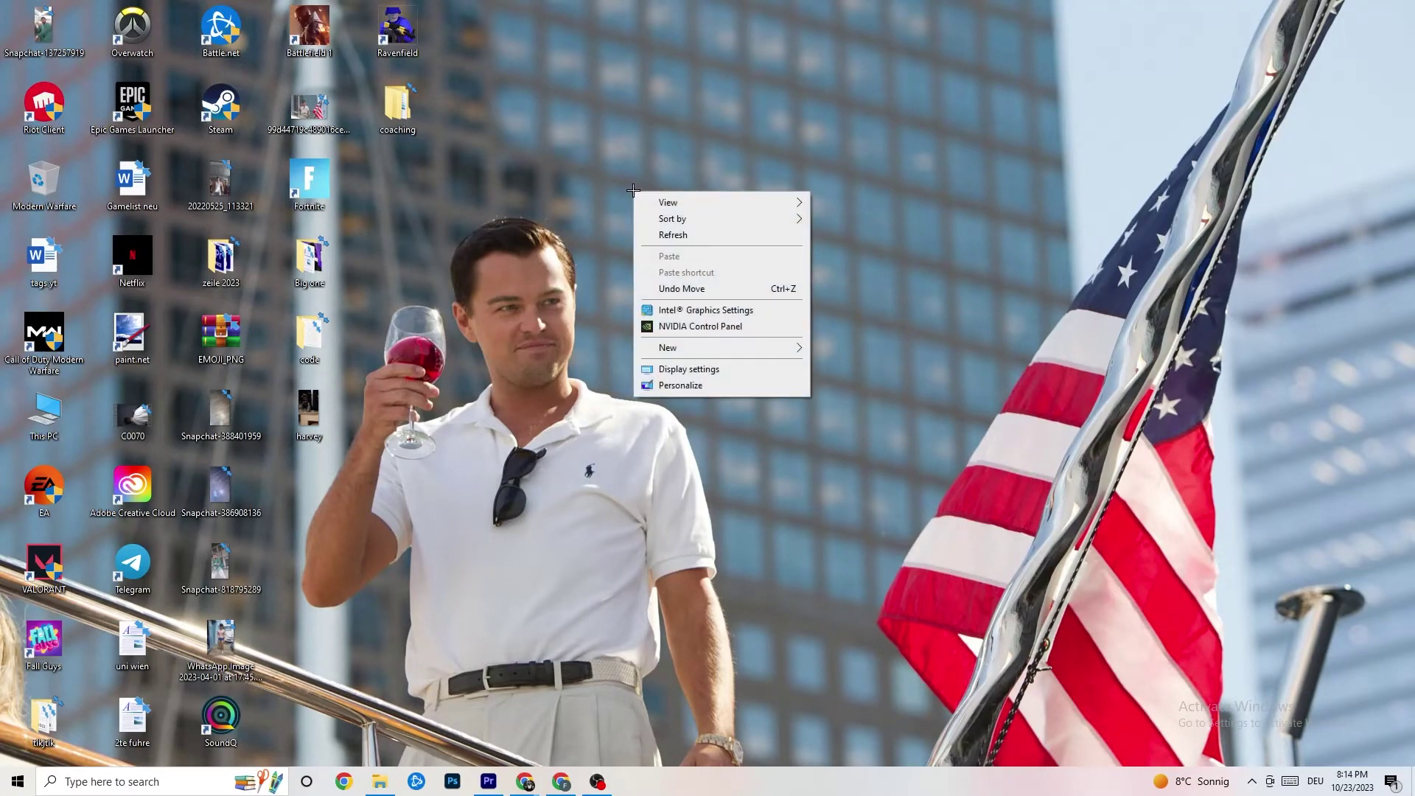
{"action": "left_click", "coordinate": [685, 326]}
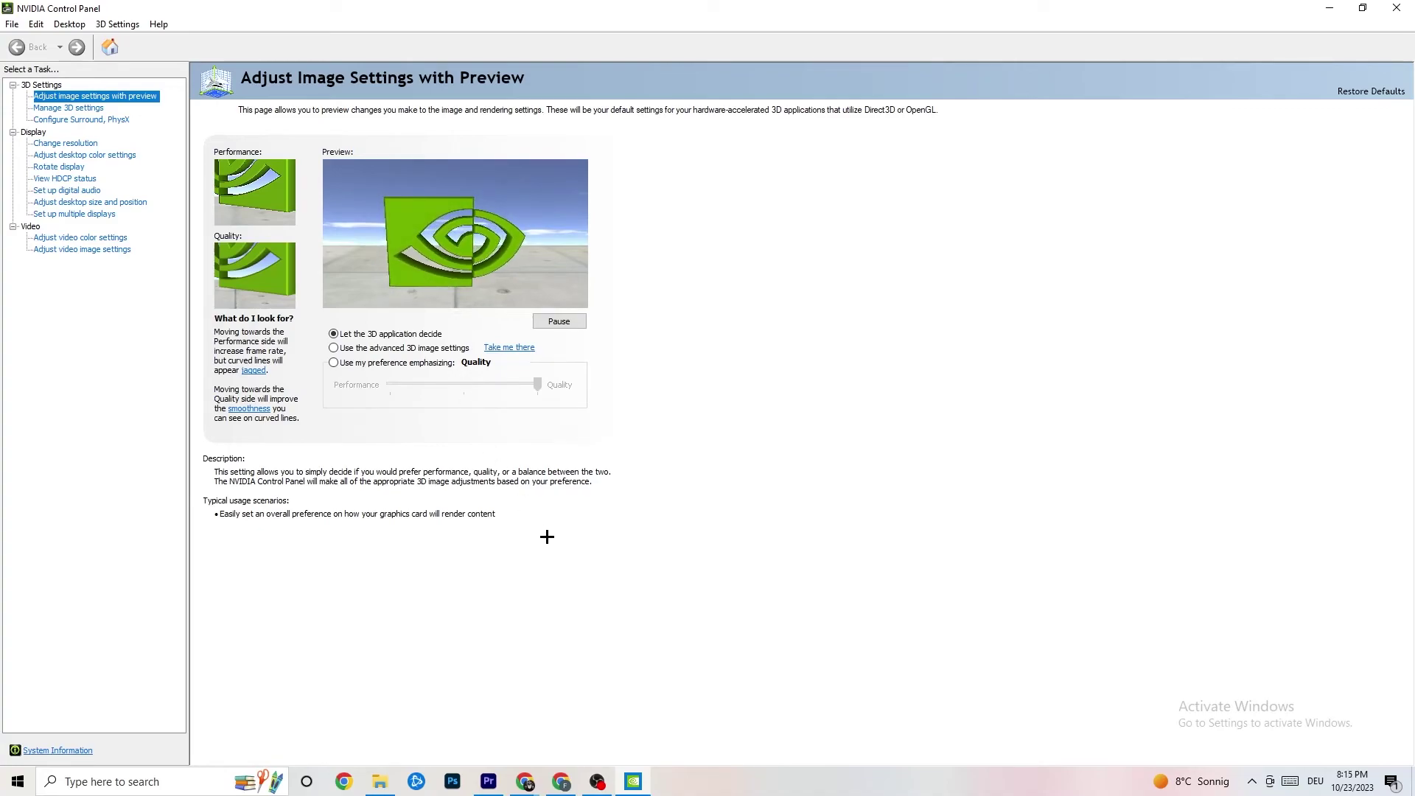
{"action": "left_click", "coordinate": [62, 143]}
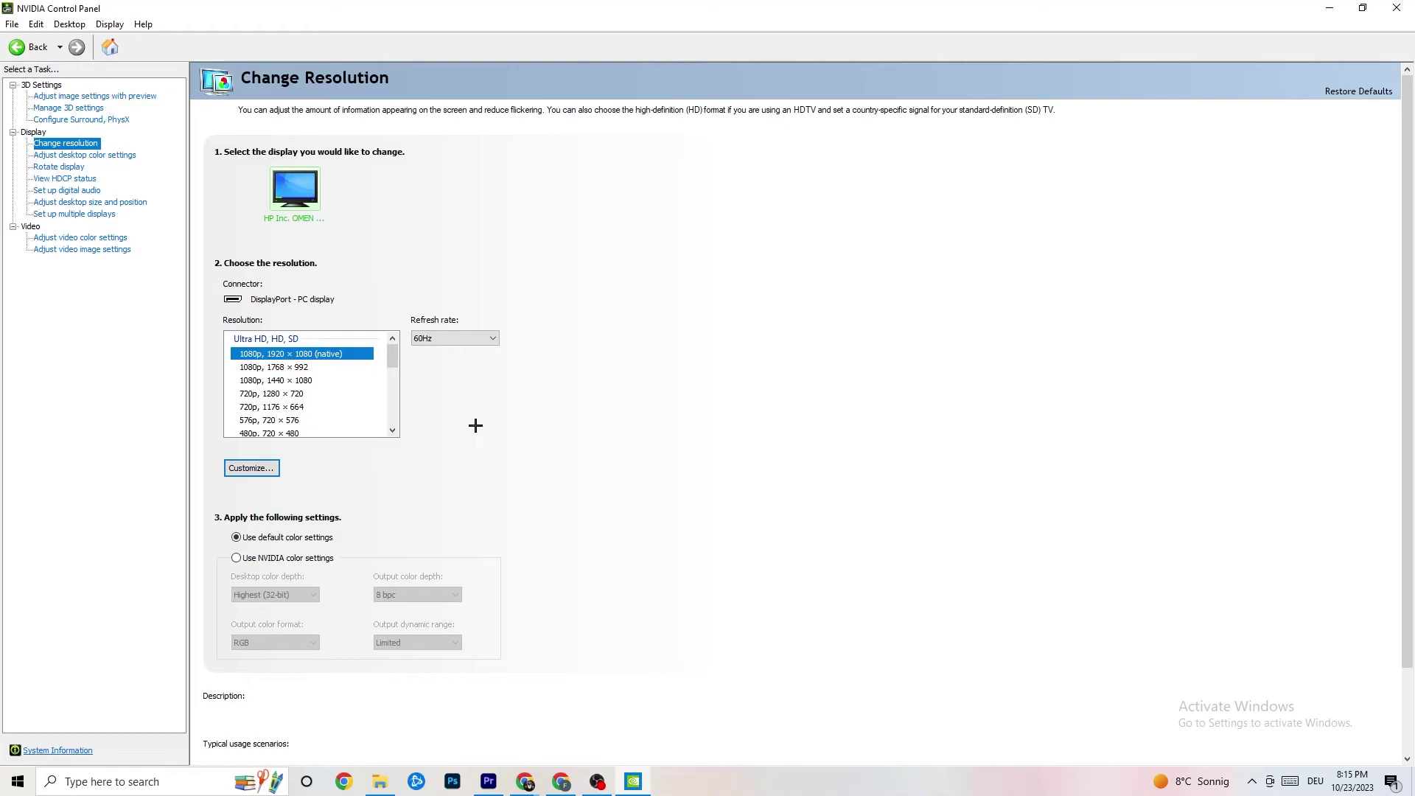
{"action": "mouse_move", "coordinate": [288, 363]}
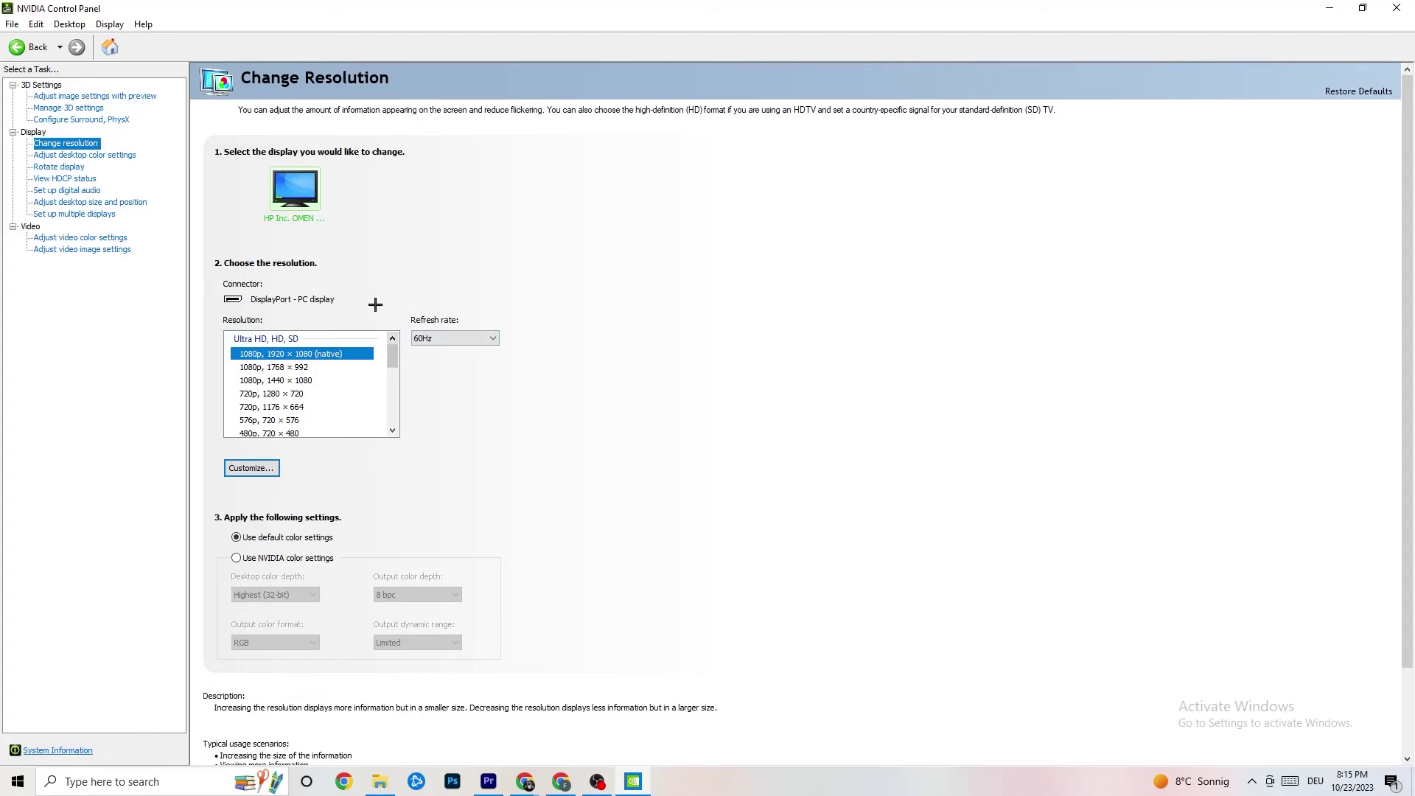
{"action": "scroll", "coordinate": [392, 361], "scroll_direction": "down", "scroll_amount": 1}
{"action": "scroll", "coordinate": [393, 358], "scroll_direction": "up", "scroll_amount": 1}
{"action": "key", "text": "alt+F4"}
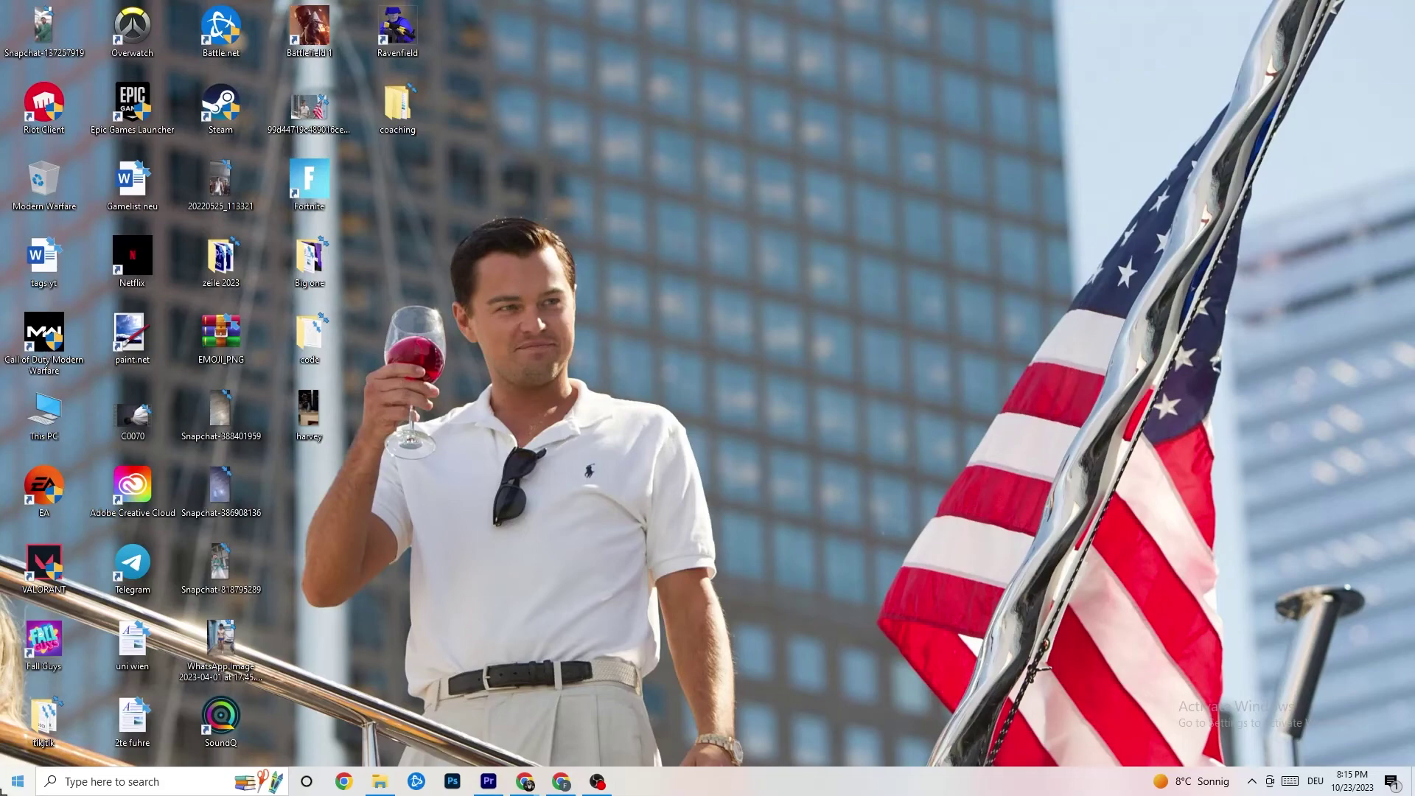
View the shut down and restart options for the computer and dismiss them without choosing one
{"action": "left_click", "coordinate": [18, 781]}
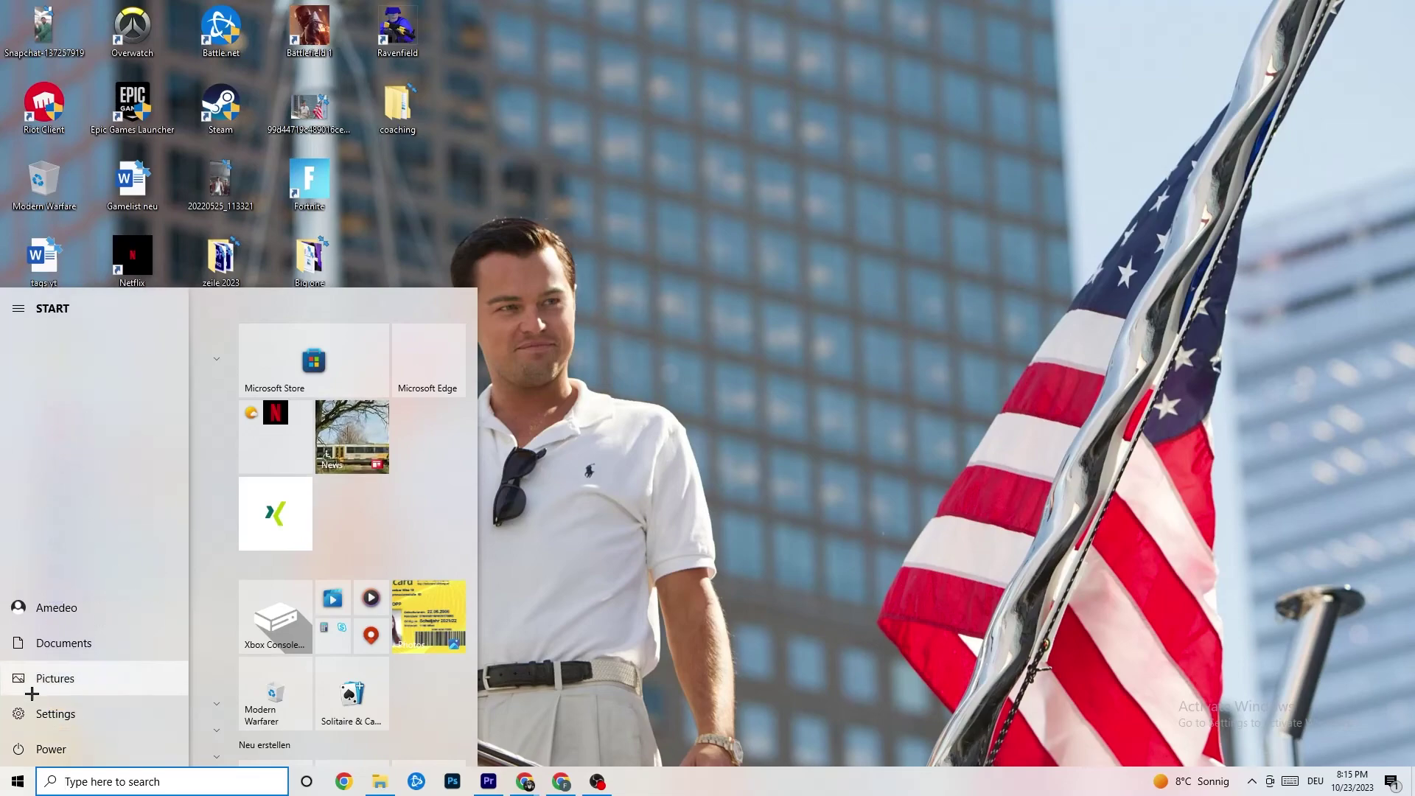
{"action": "left_click", "coordinate": [44, 749]}
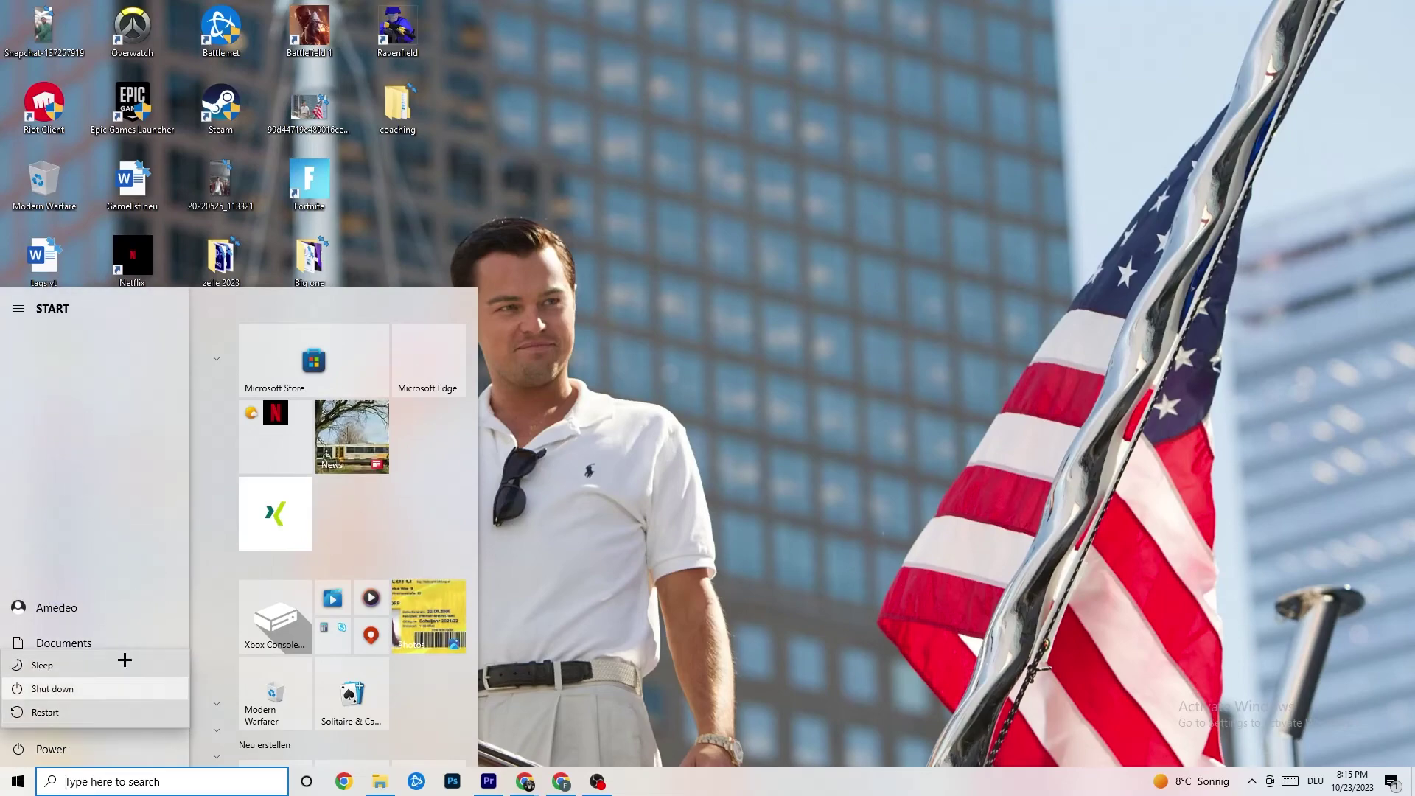
{"action": "left_click", "coordinate": [781, 410]}
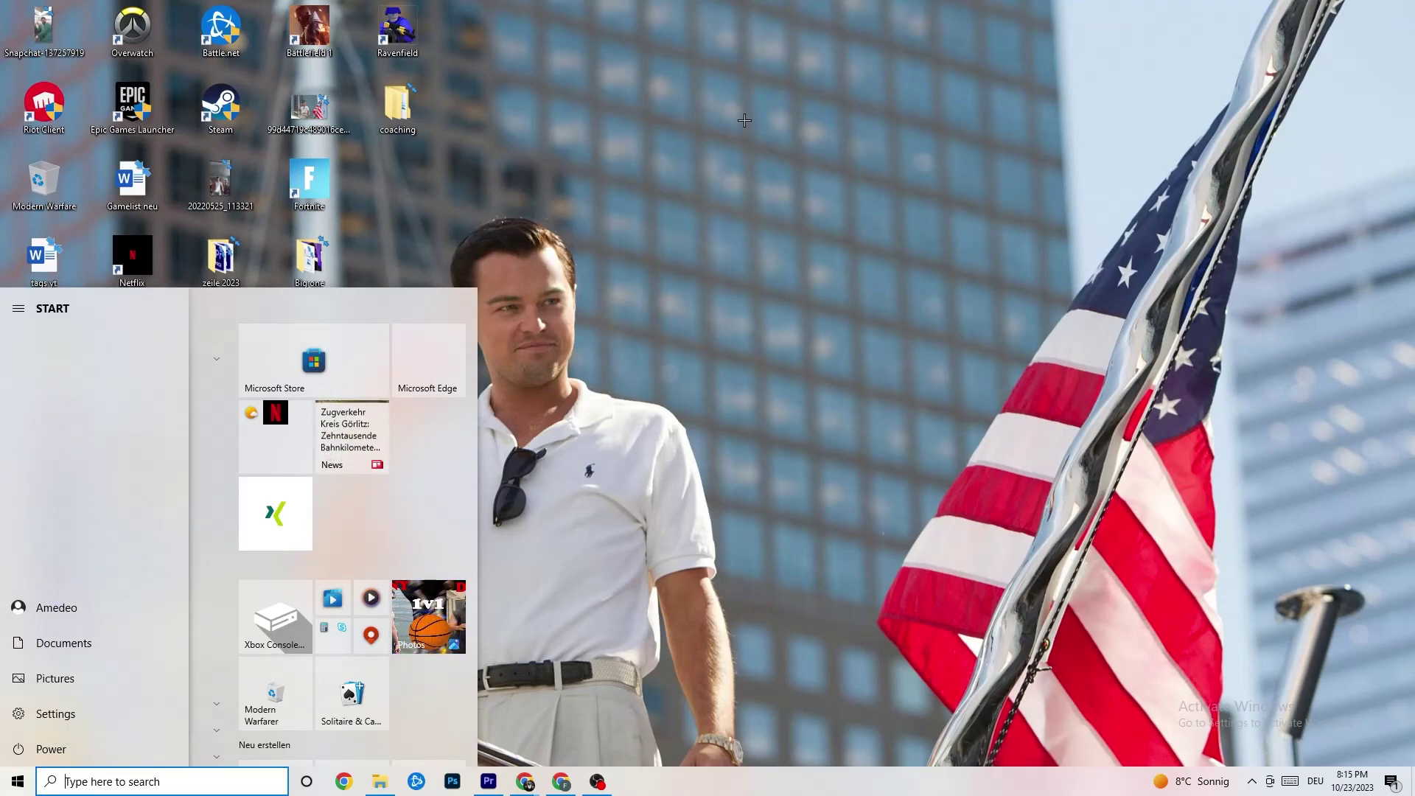
{"action": "left_click", "coordinate": [781, 410]}
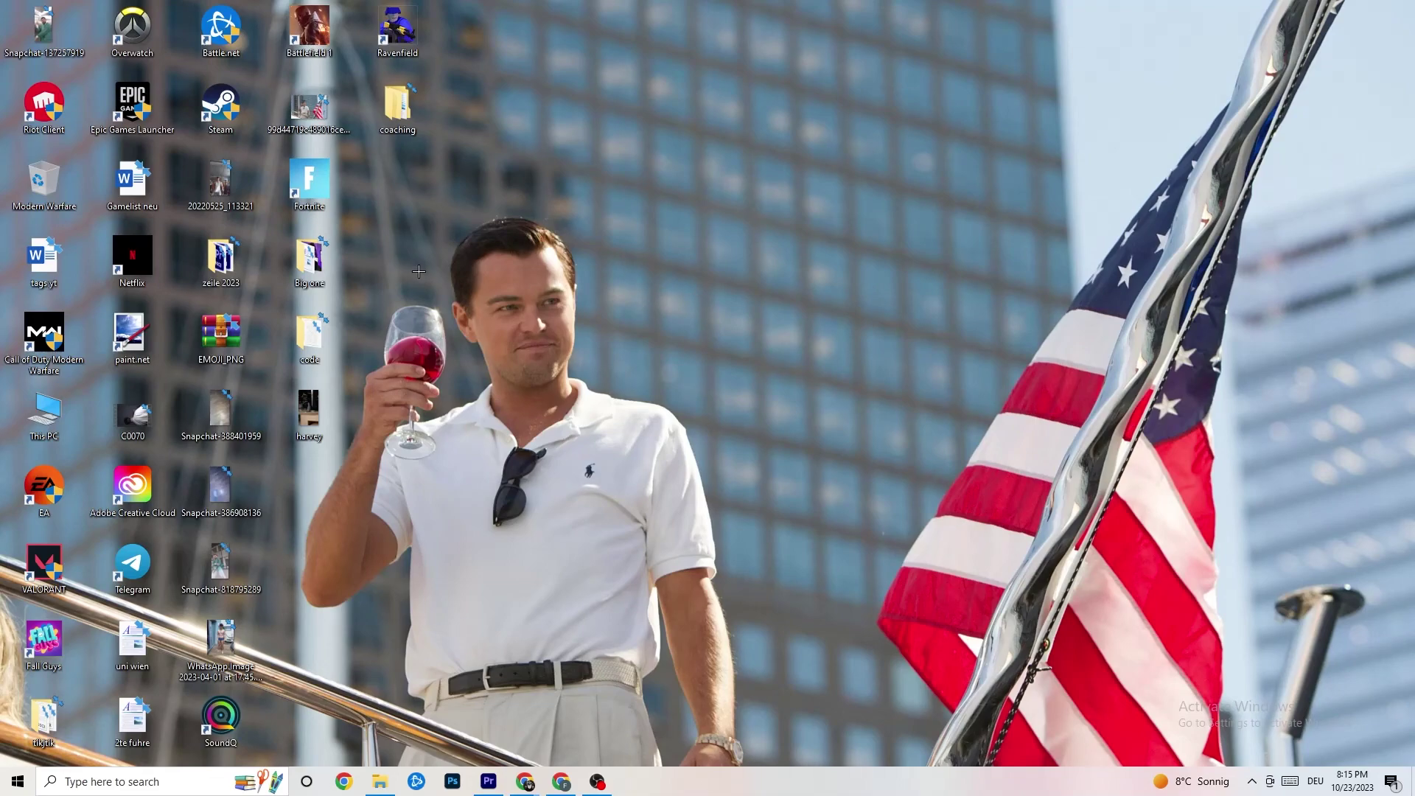